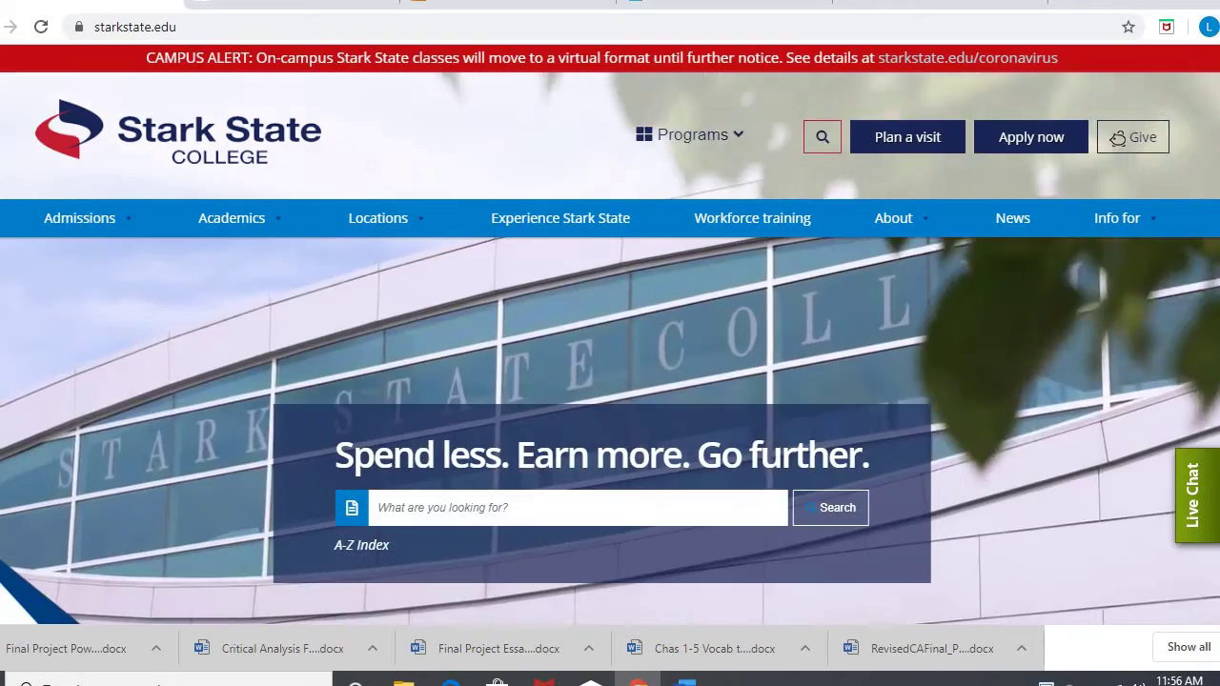
- Scroll the starkstate.edu home page down to the footer's Quick Links column with Digital Library
scroll(610, 333, "down", 20)
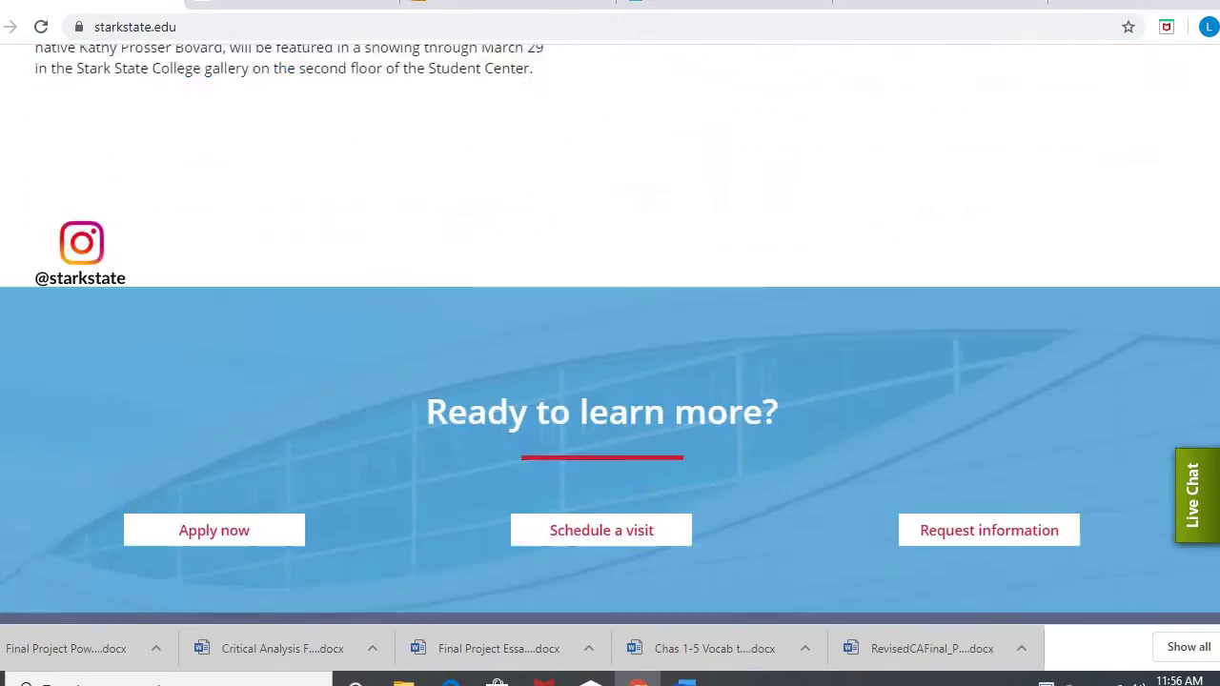
scroll(1086, 440, "down", 5)
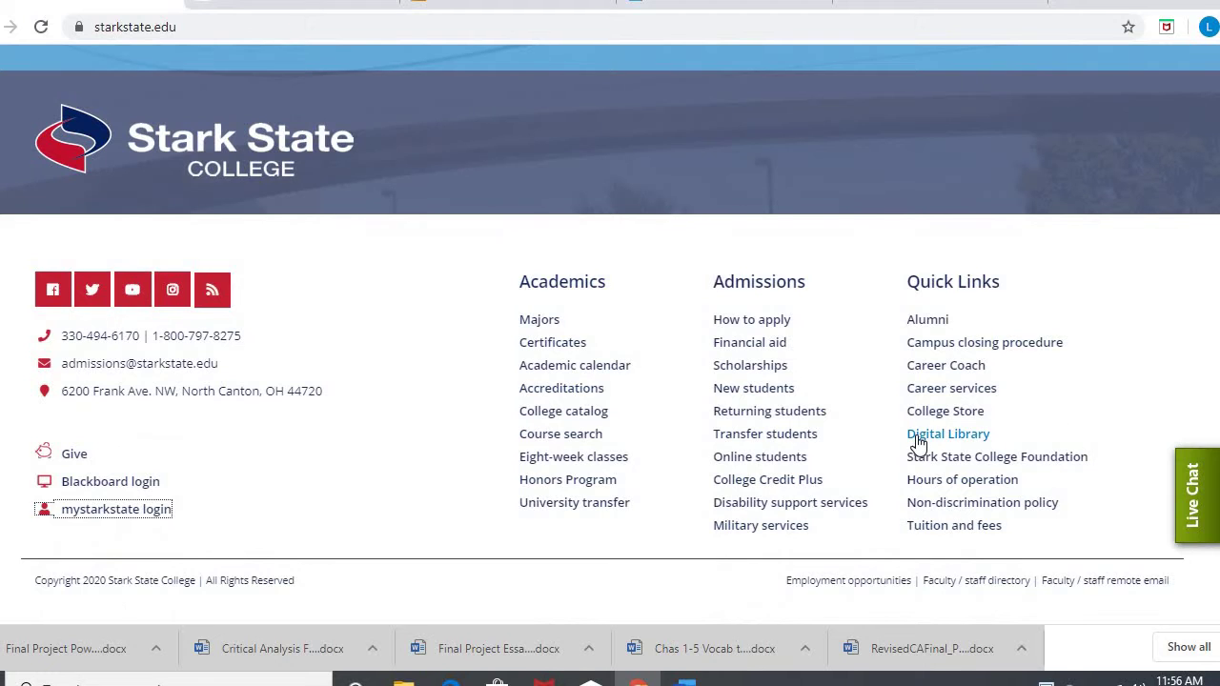
- Go to the Stark State Digital Library and scroll to Resources by Subject
left_click(918, 436)
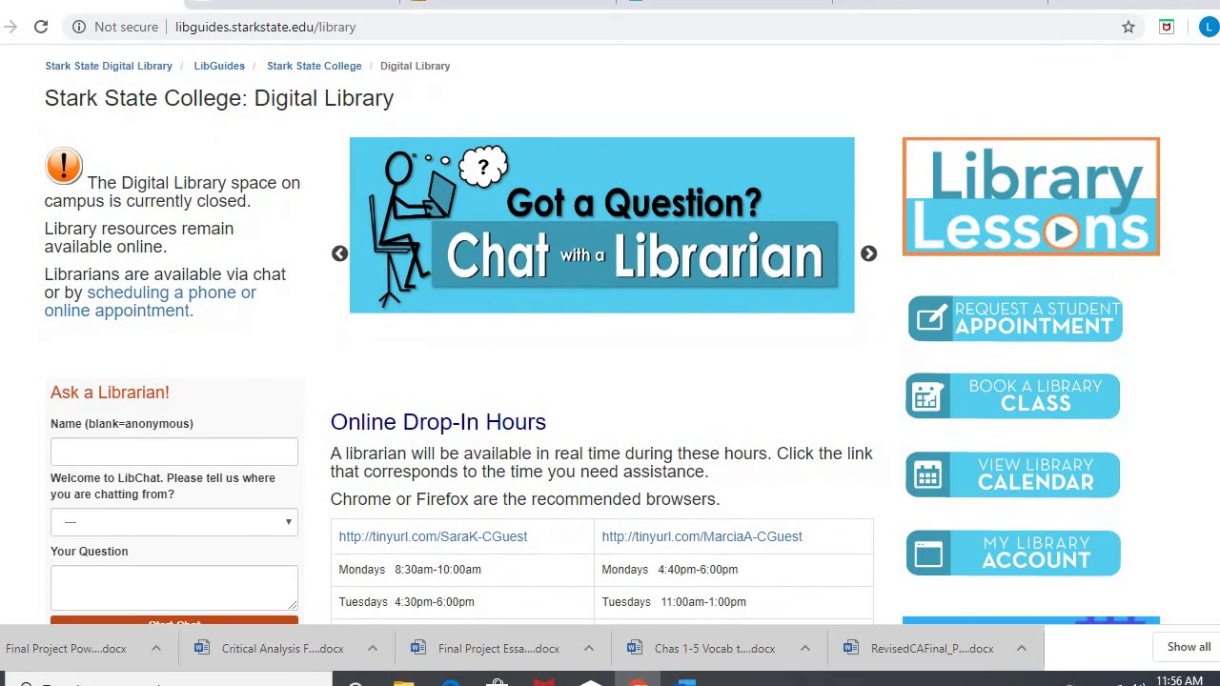
scroll(610, 333, "down", 5)
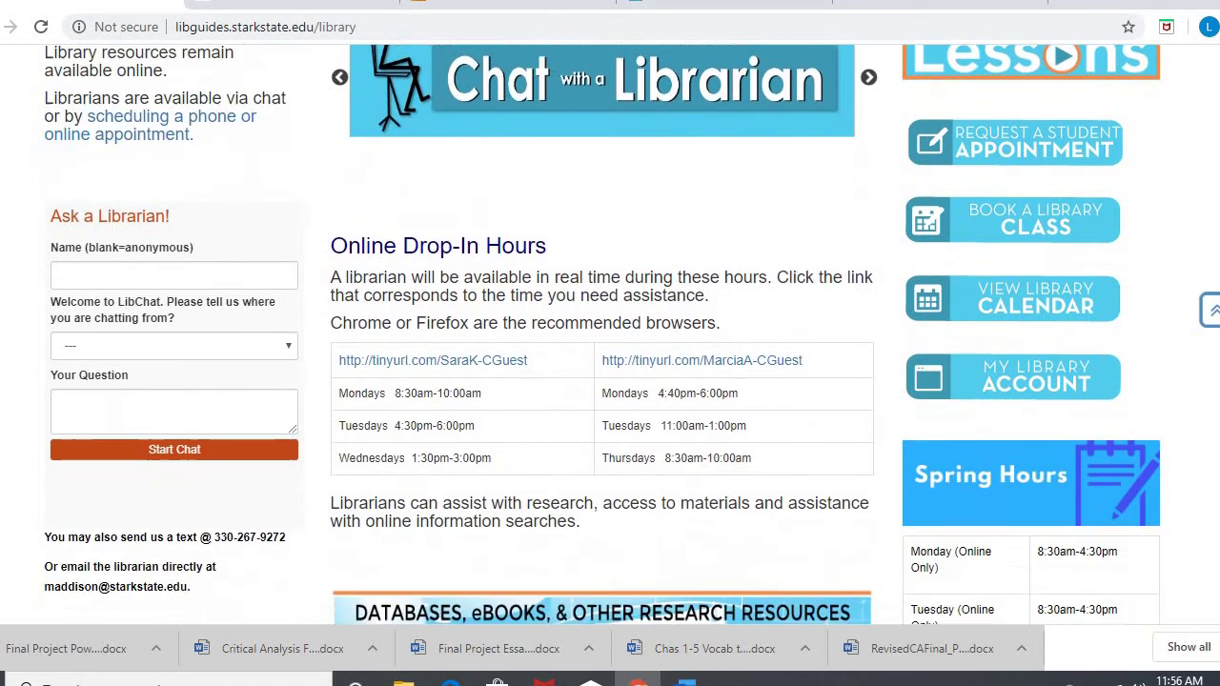
scroll(753, 307, "down", 2)
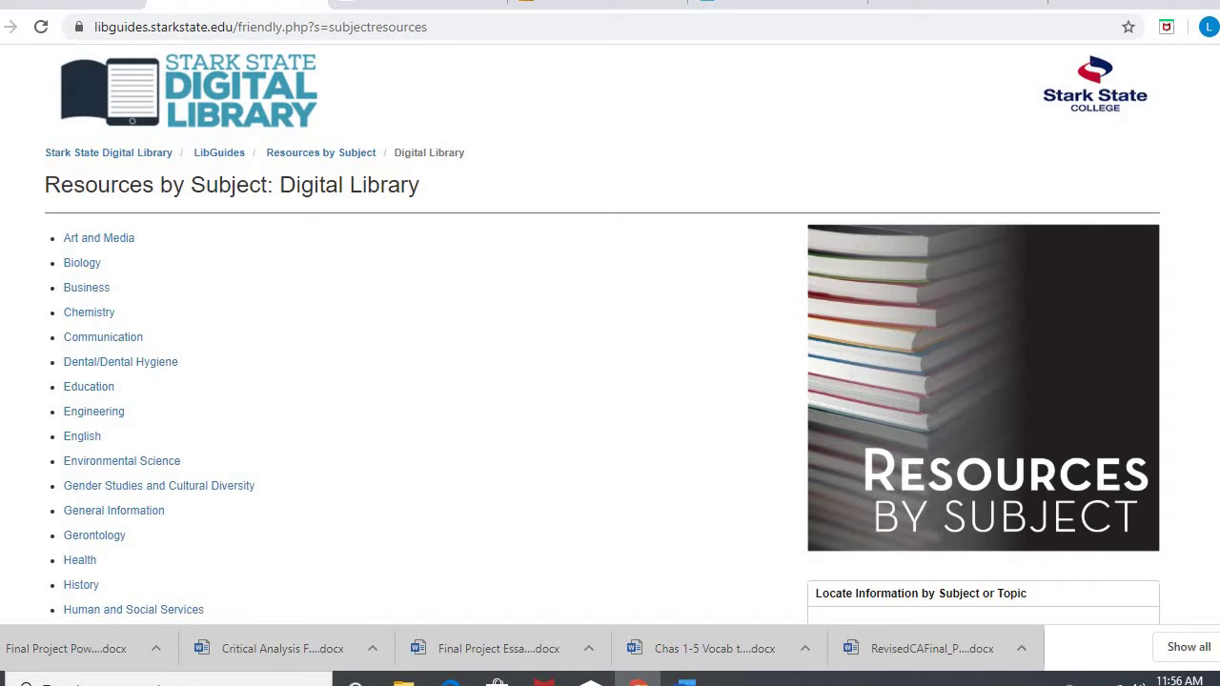
scroll(603, 335, "down", 1)
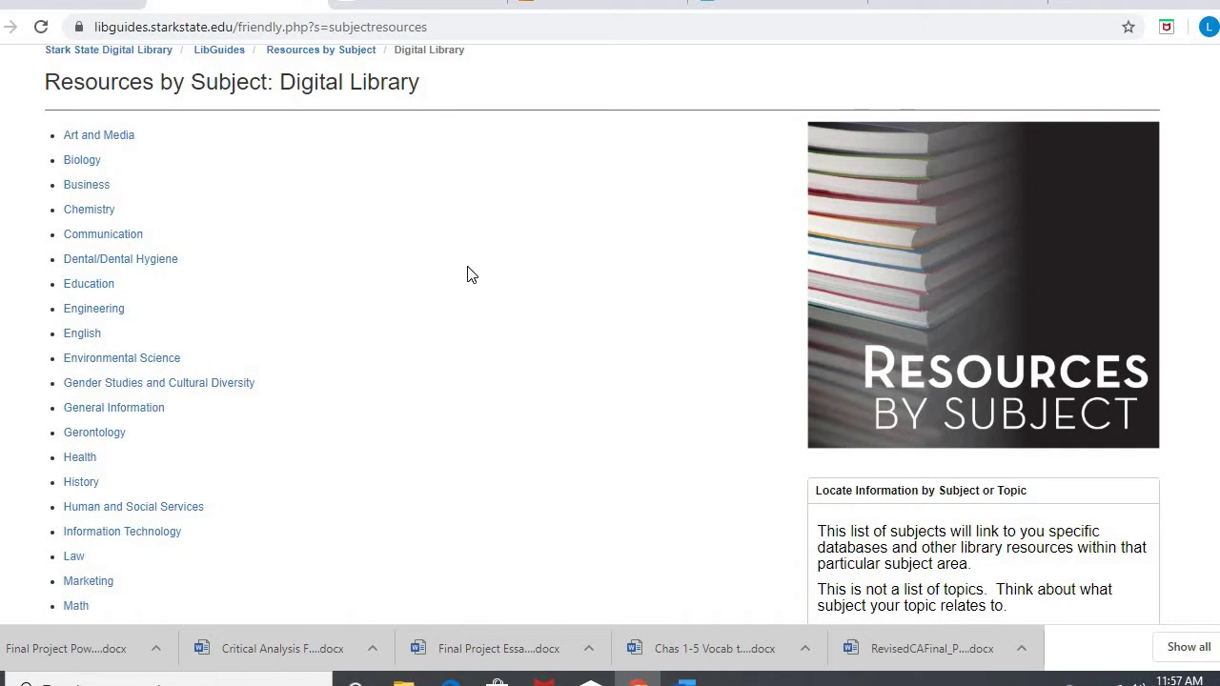
- Open the General Information guide and scroll to its Research Databases box
left_click(144, 418)
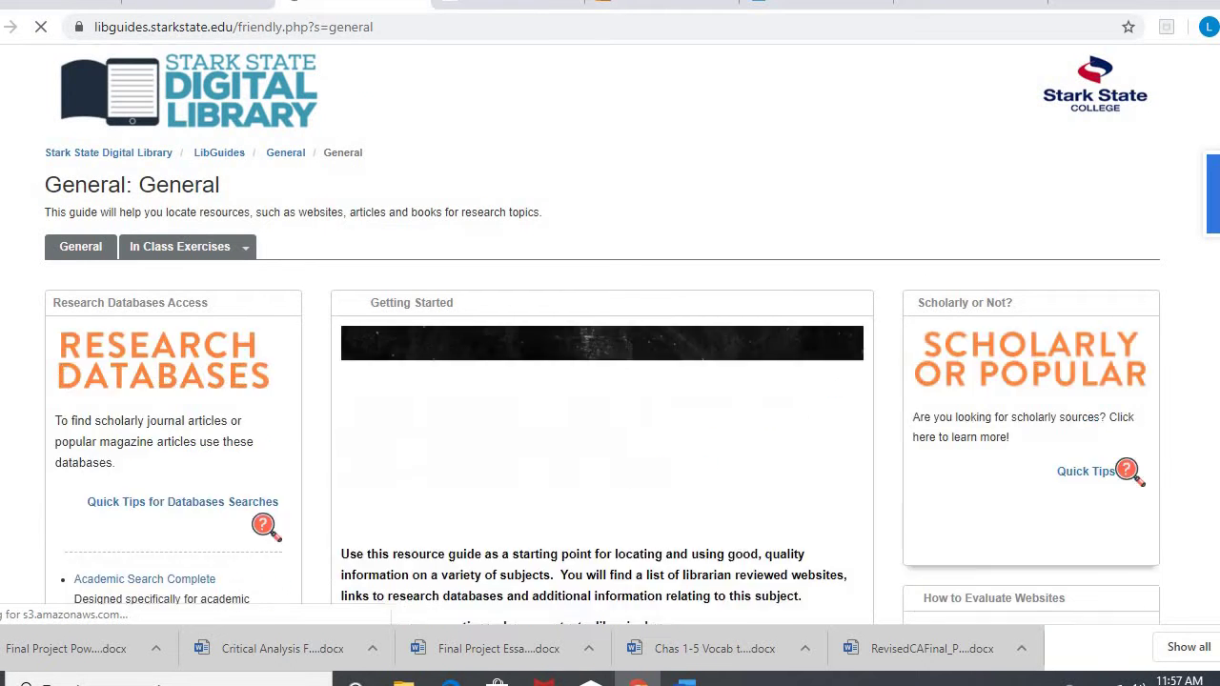
scroll(610, 381, "down", 1)
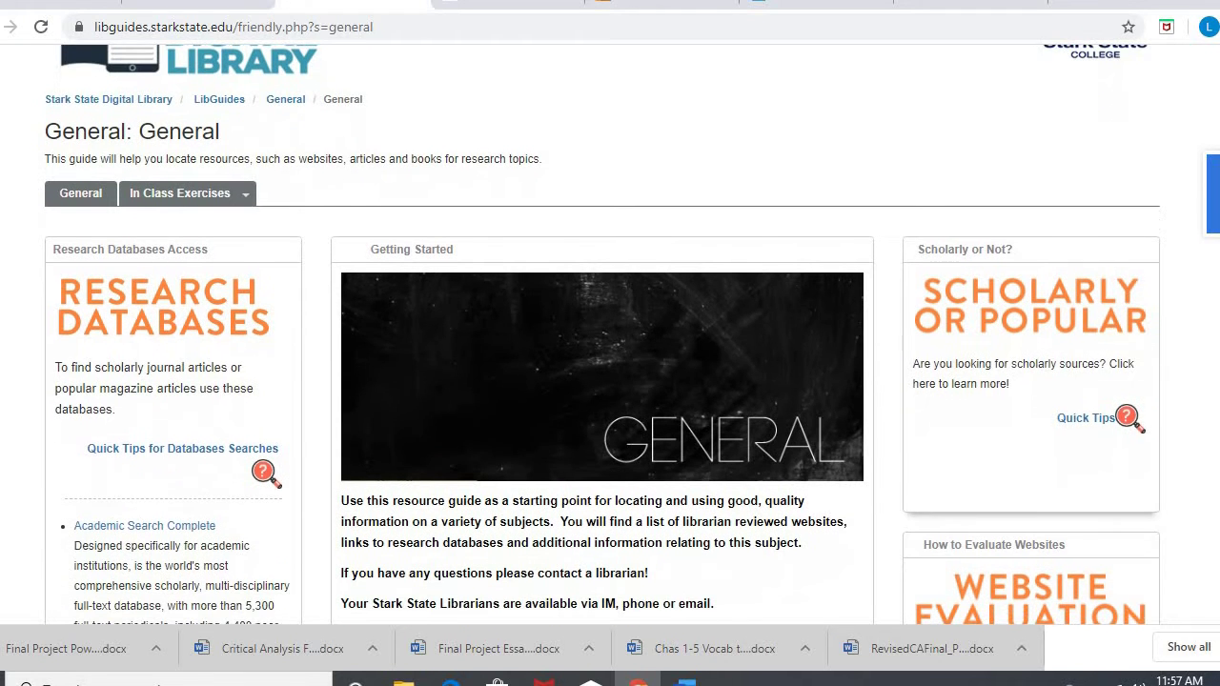
scroll(610, 381, "down", 3)
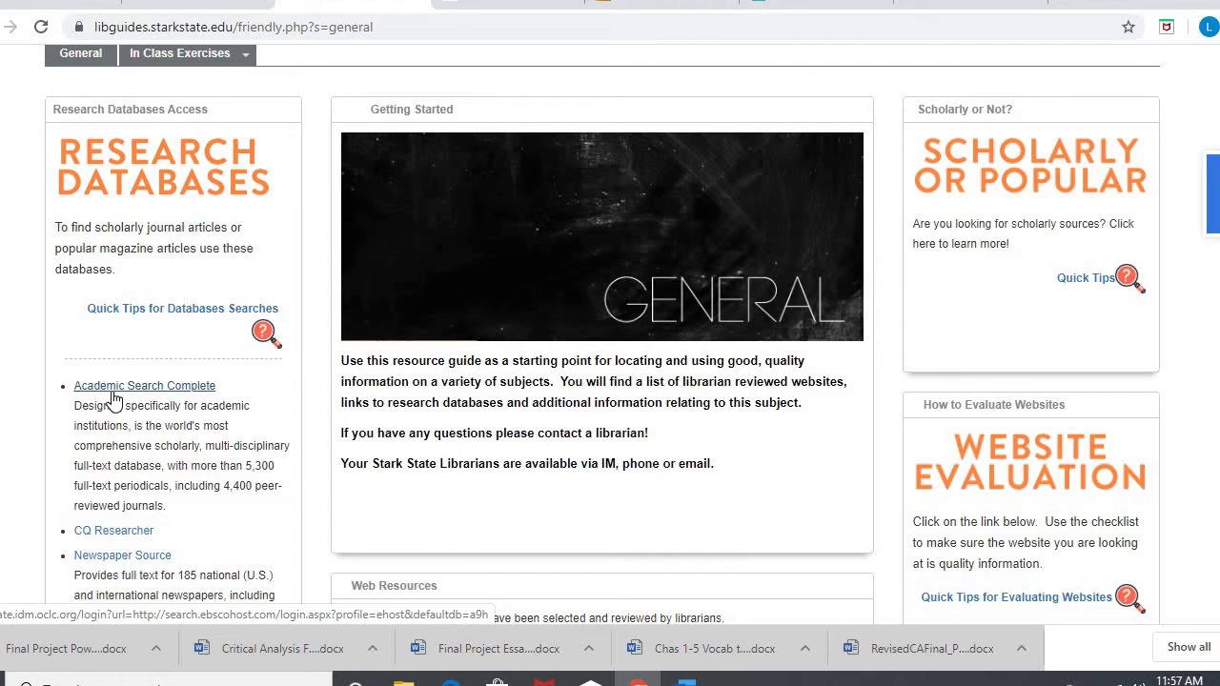
- Open Academic Search Complete and sign in on the CAS login page with the student account
left_click(112, 391)
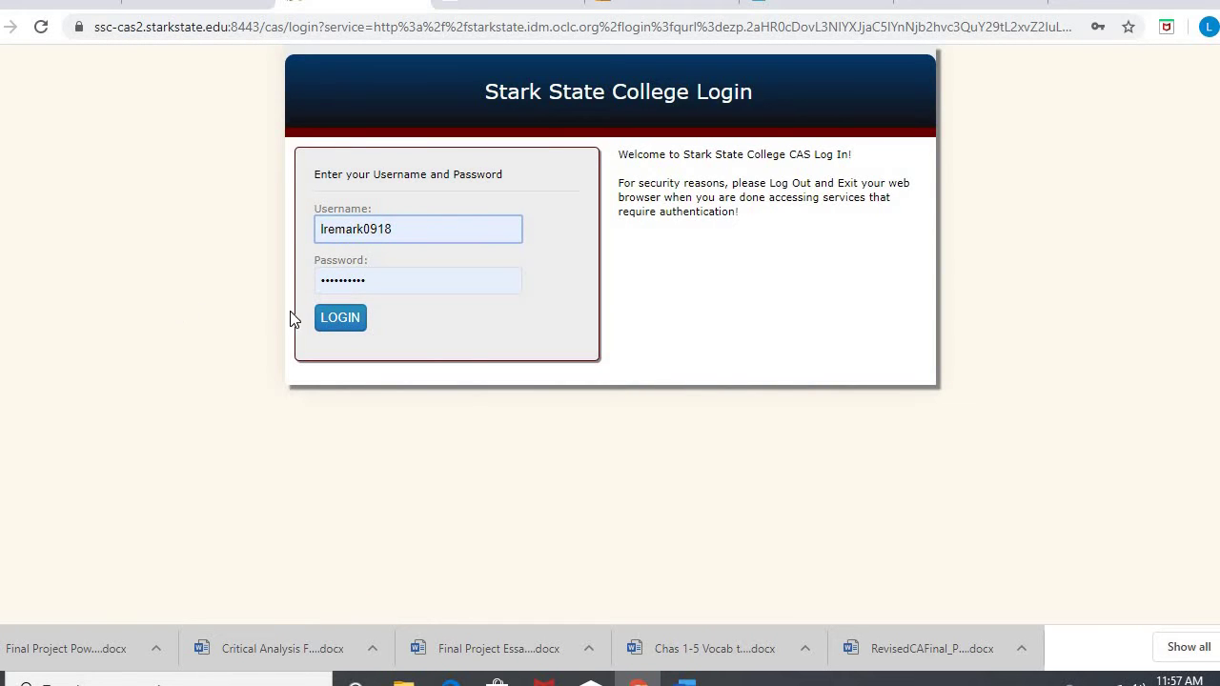
left_click(336, 323)
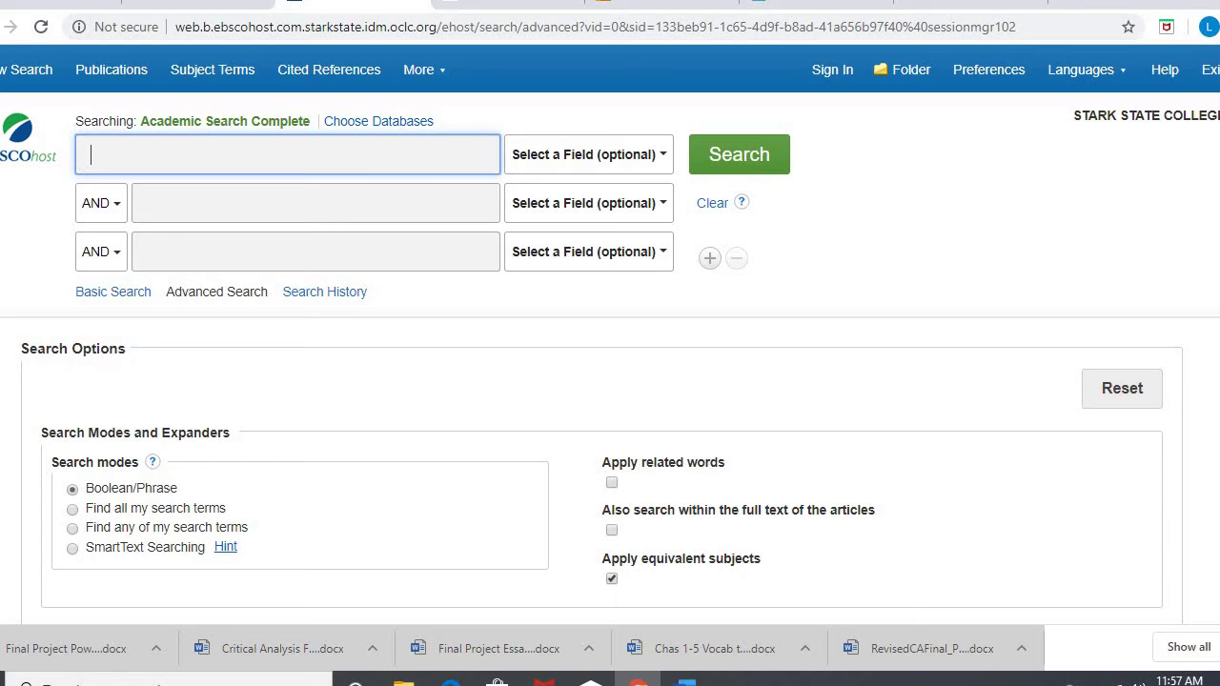
- Limit results to Full Text, Scholarly (Peer Reviewed) Journals, published 2016 to 2020
scroll(610, 333, "down", 4)
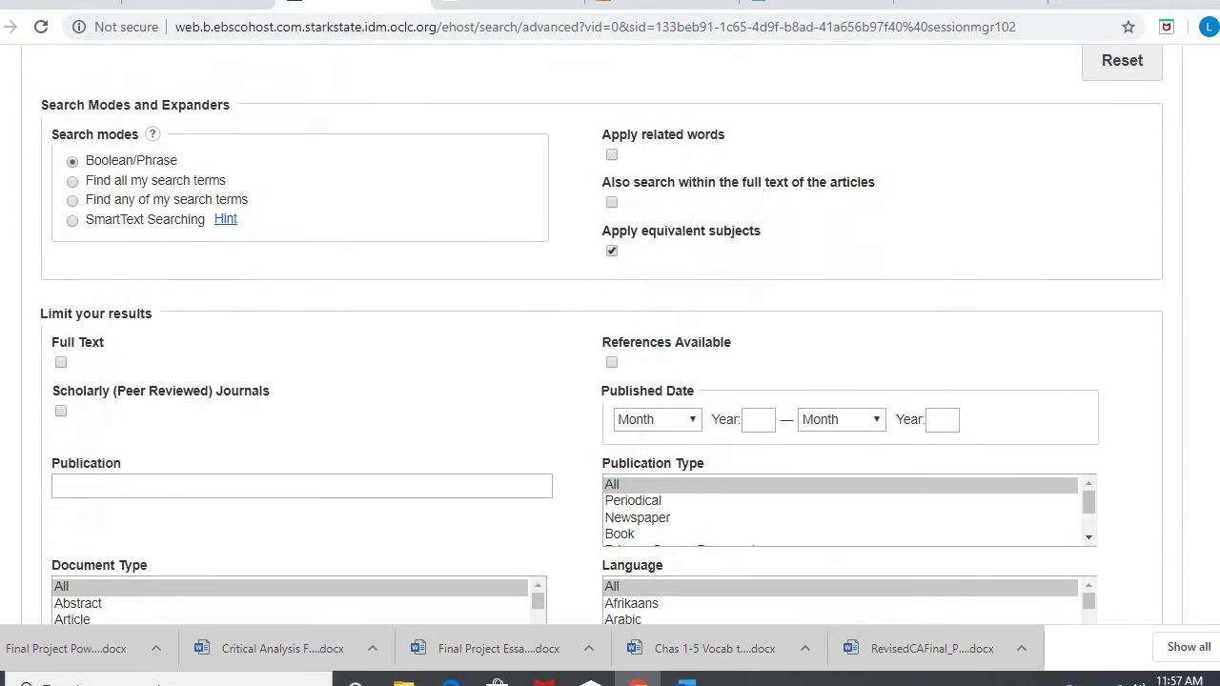
scroll(391, 239, "down", 1)
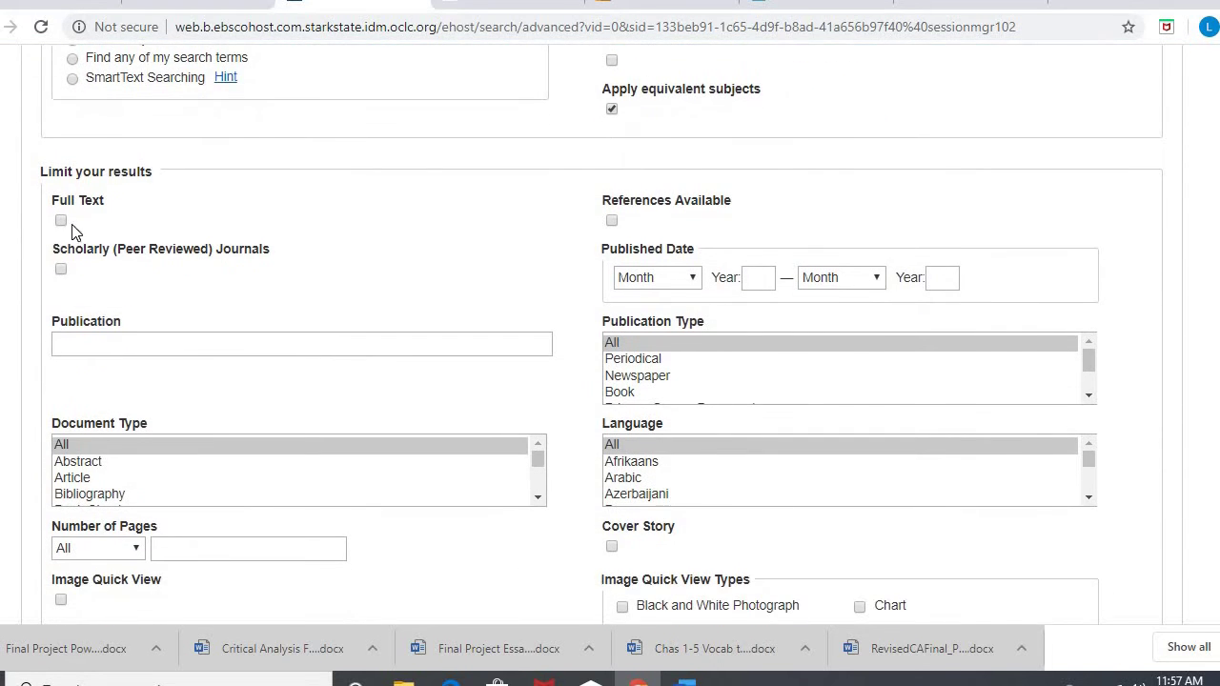
left_click(276, 226)
left_click(61, 269)
left_click(756, 279)
type("2016")
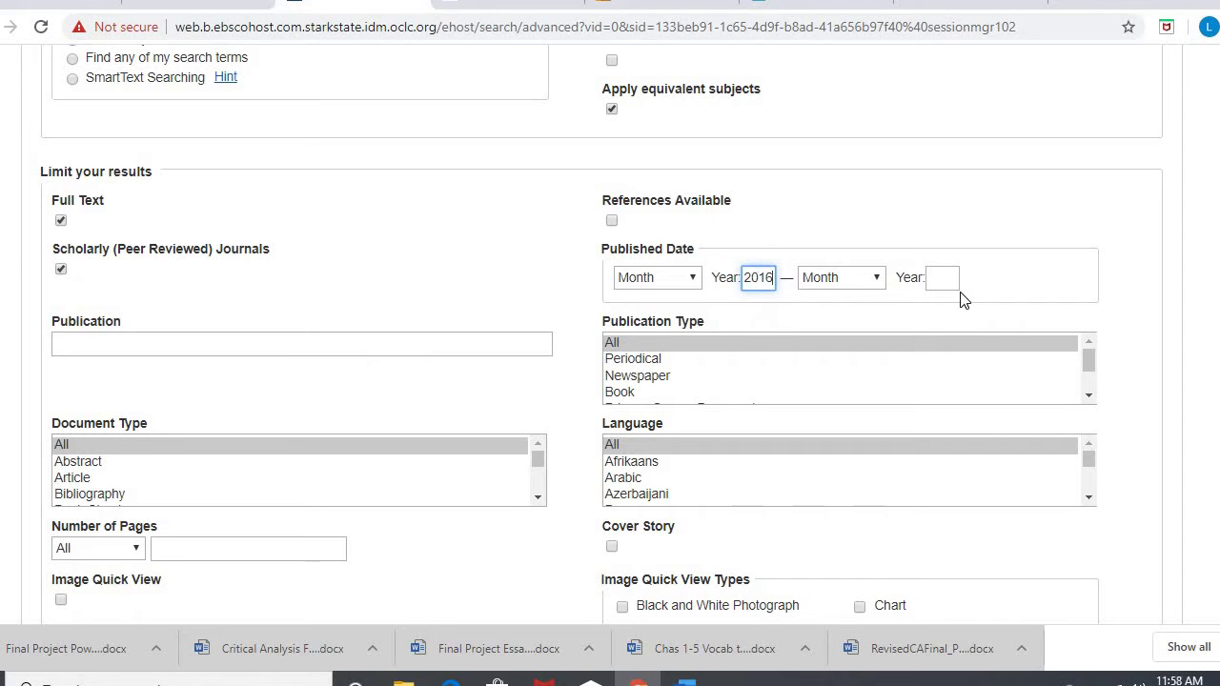
left_click(951, 280)
type("2020")
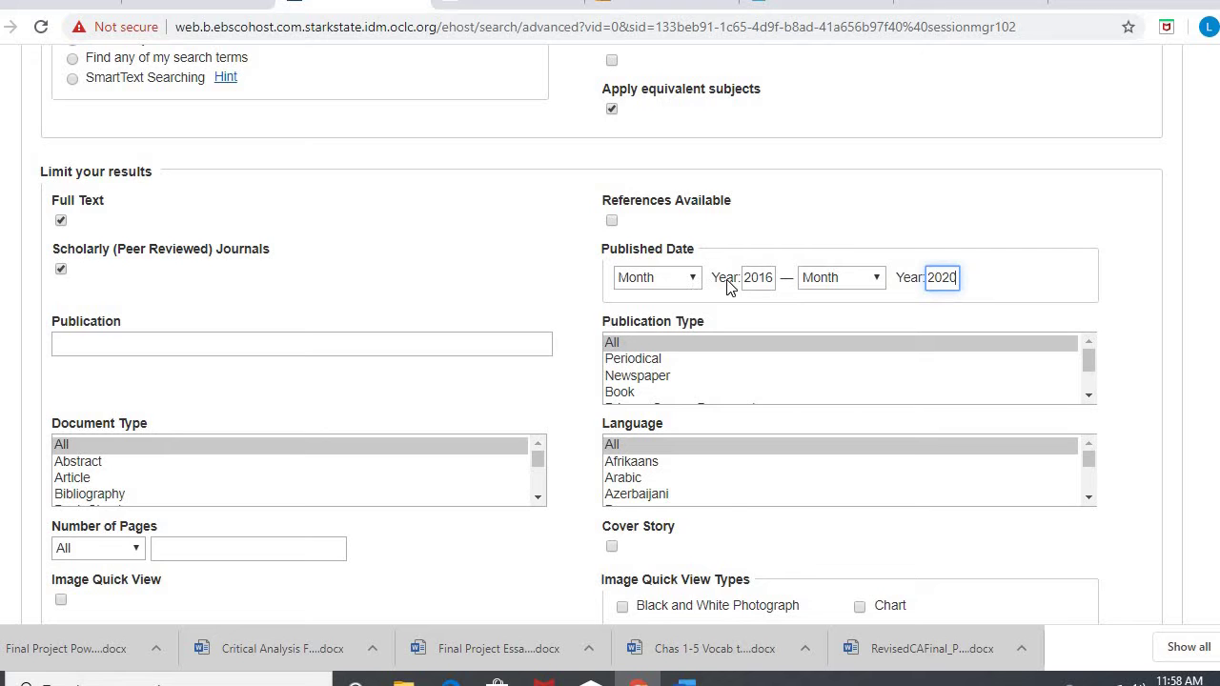
- Set the Number of Pages limit to less than 10
scroll(1016, 316, "down", 1)
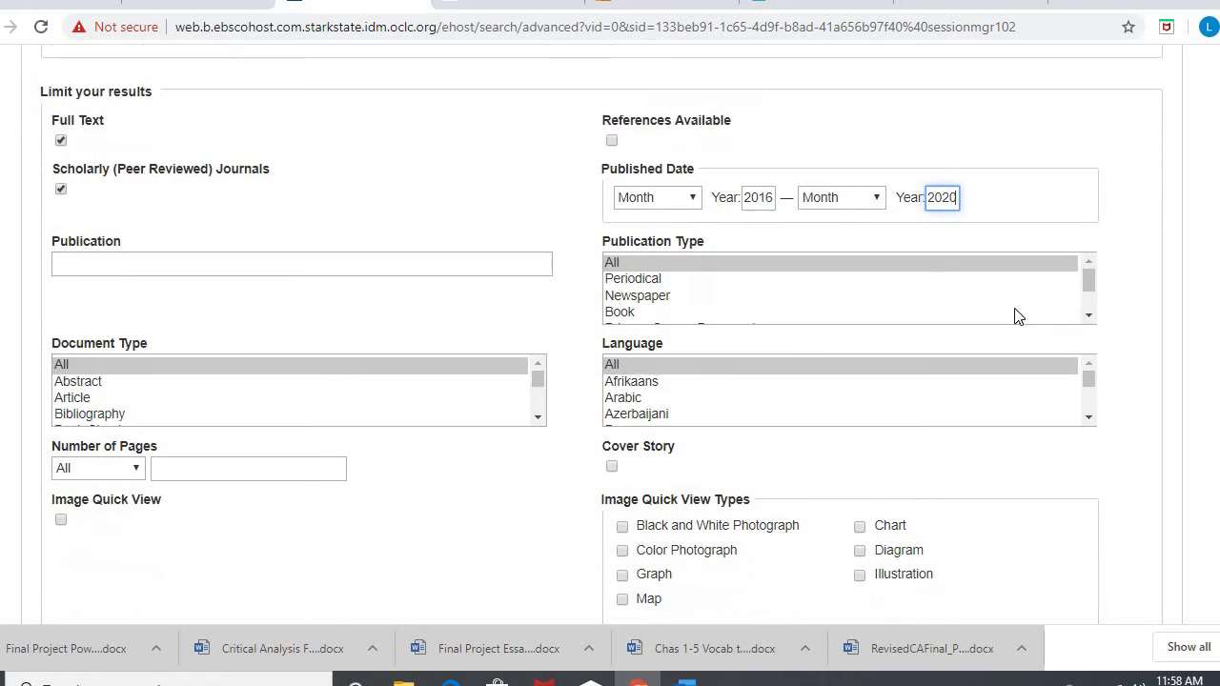
left_click(225, 466)
type("10")
left_click(141, 469)
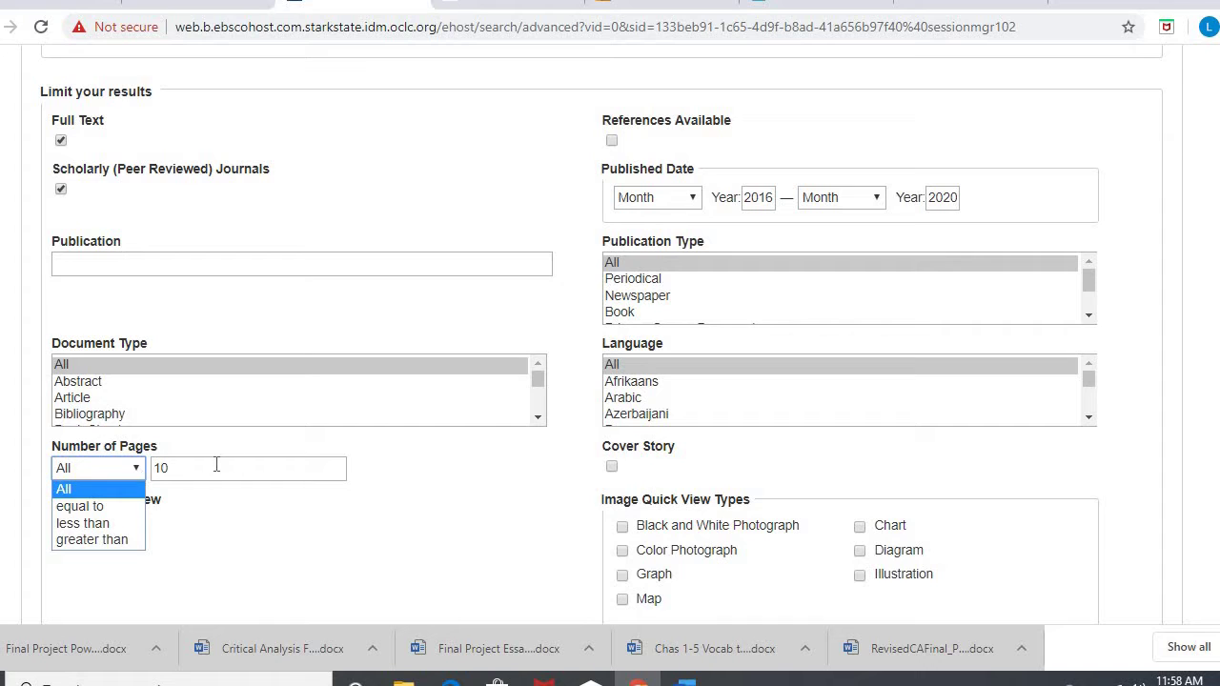
left_click(164, 467)
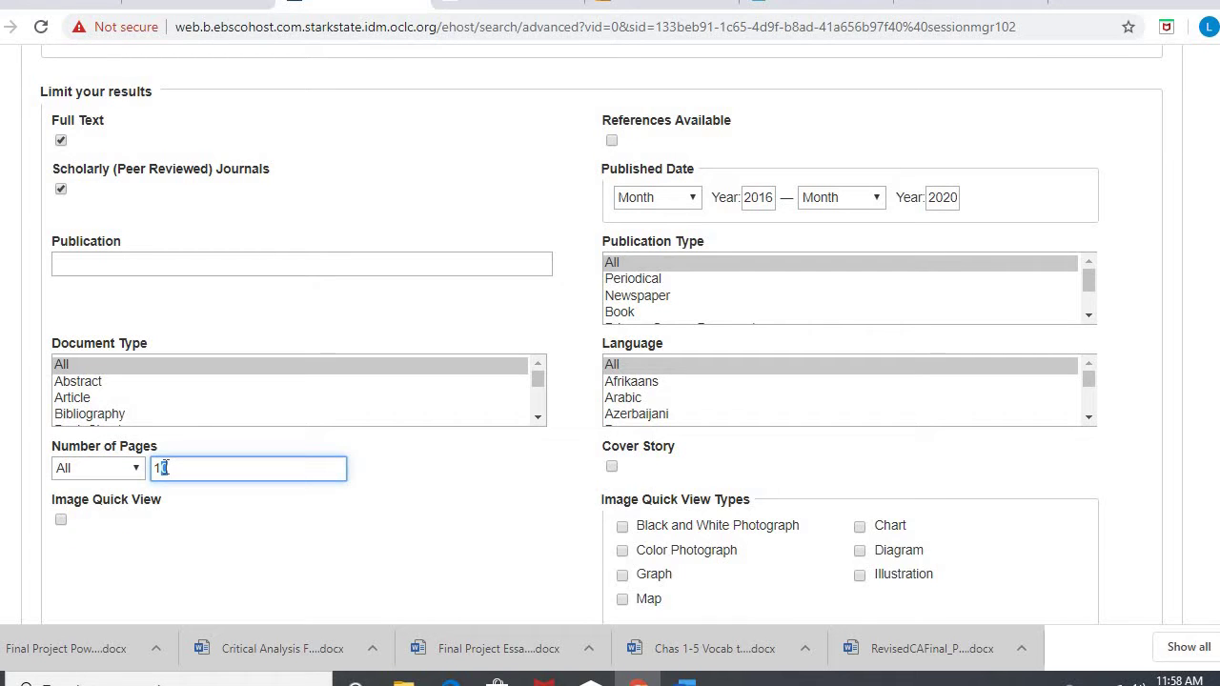
type("10")
left_click(113, 468)
left_click(96, 524)
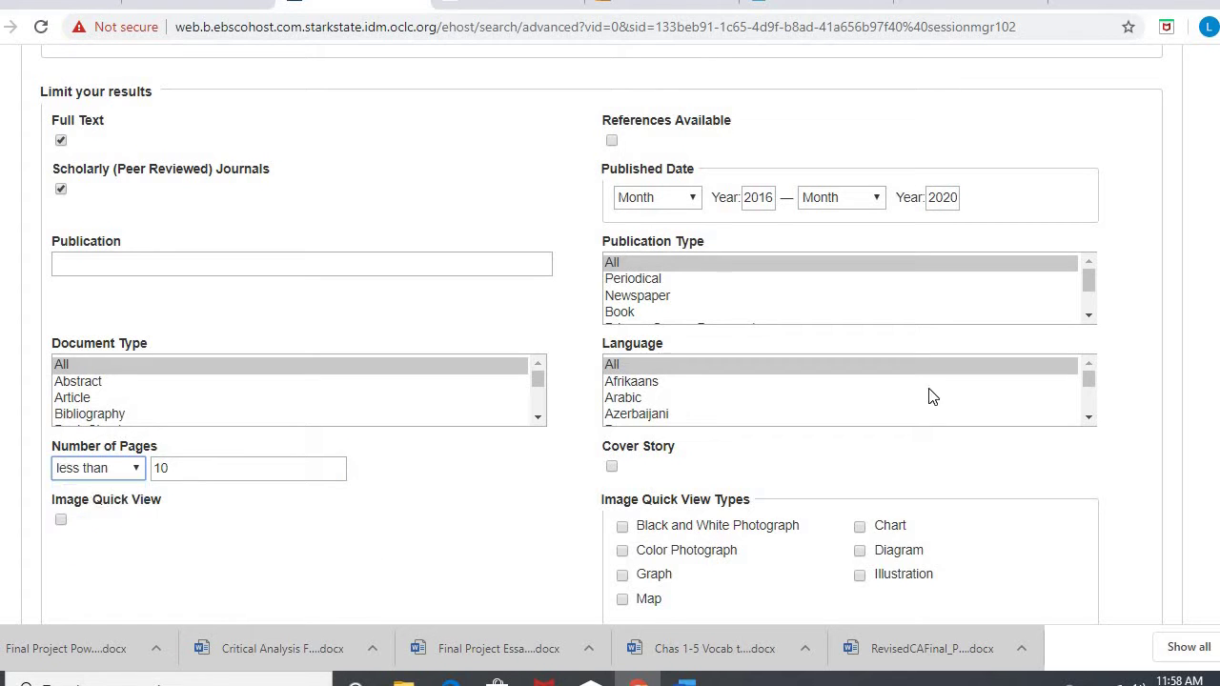
- Search for 'middle school', 'social media' and 'impact' in three search rows
scroll(610, 381, "up", 6)
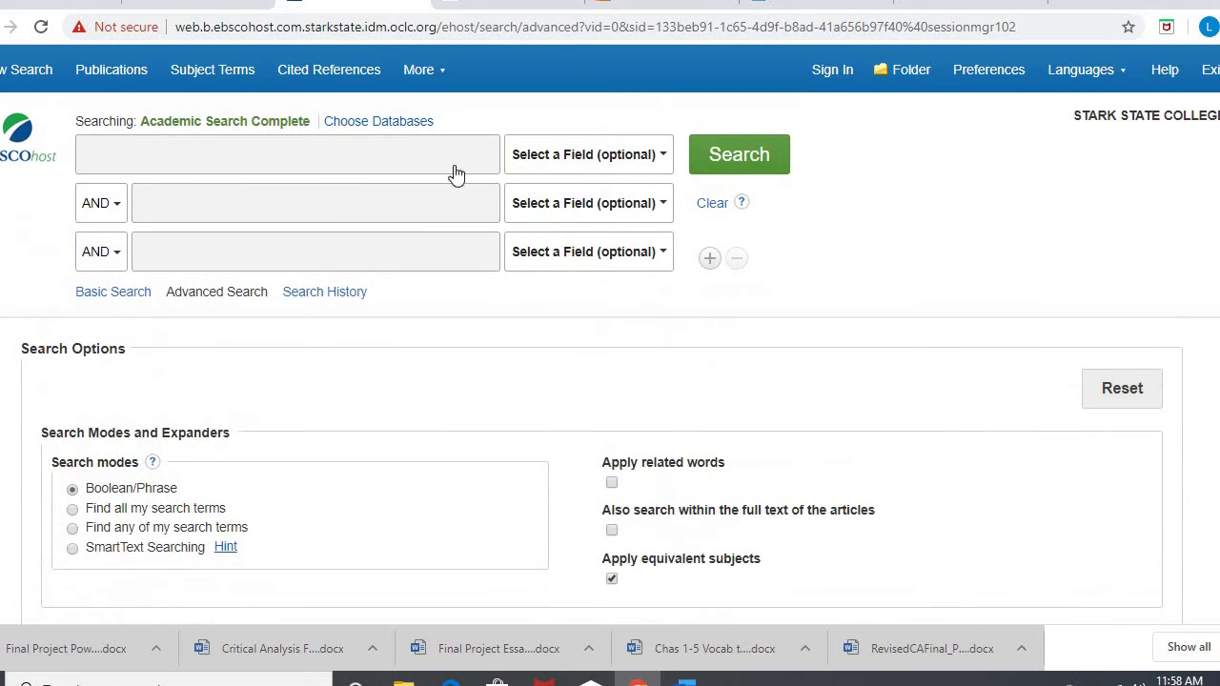
left_click(185, 153)
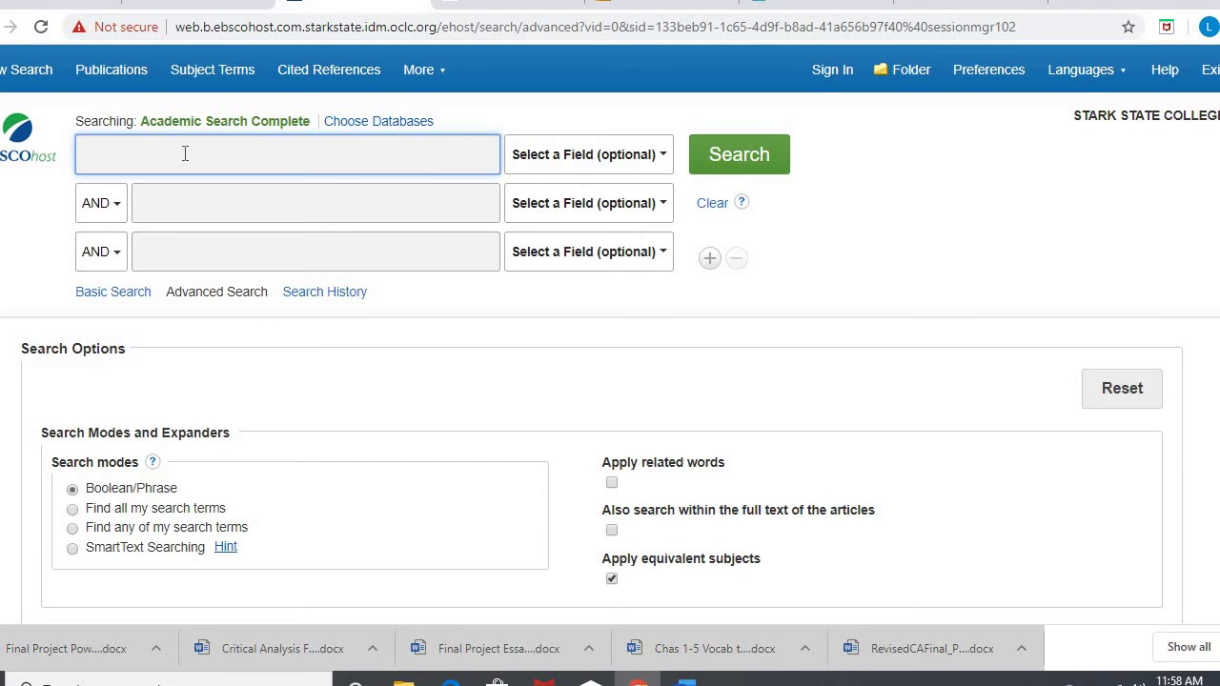
type("middle school")
key("Tab")
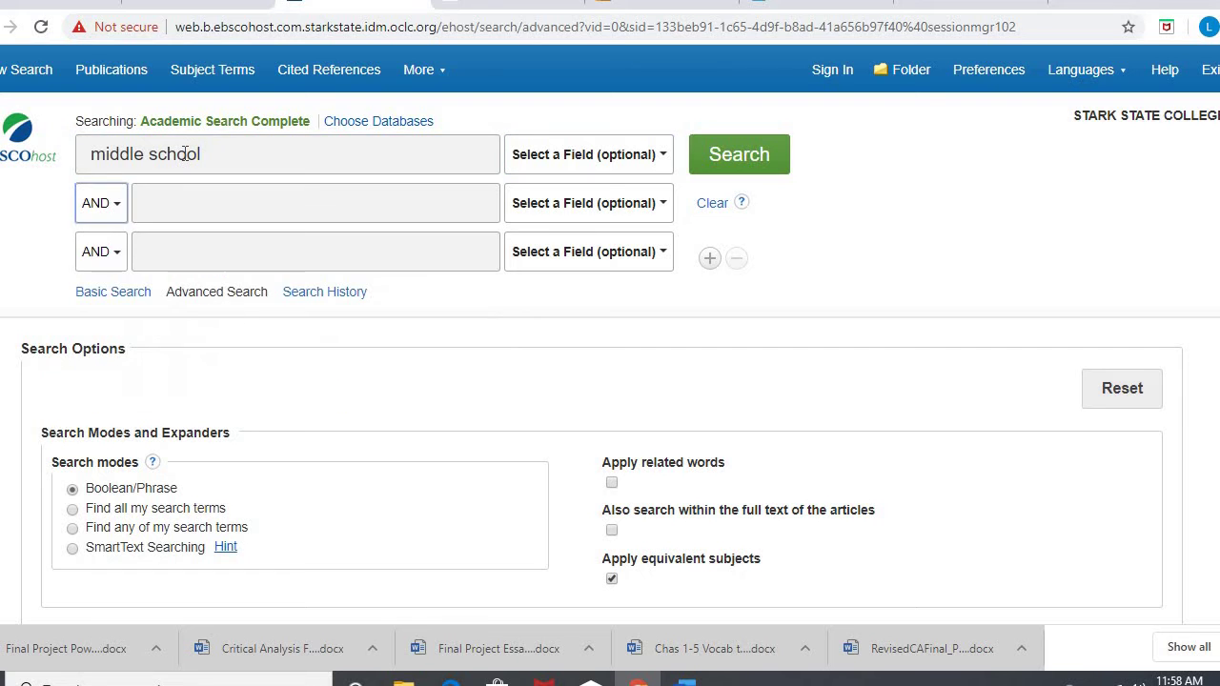
key("Tab")
type("social med")
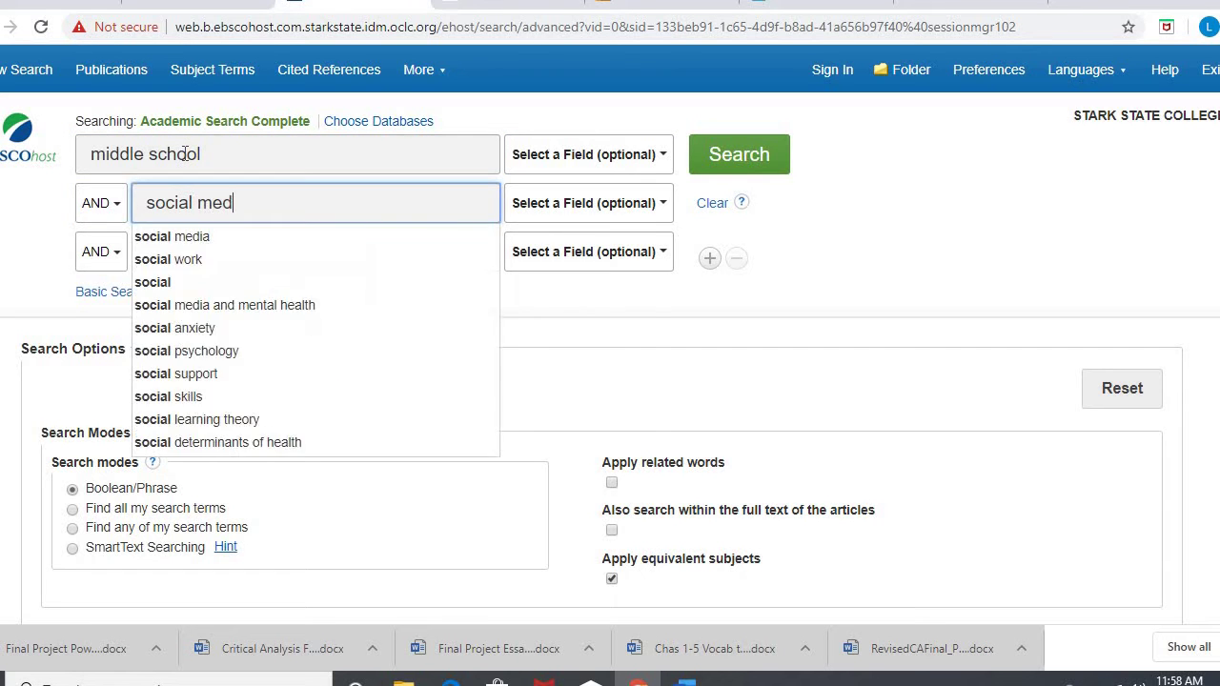
type("ia")
key("Tab")
key("Tab")
type("impac")
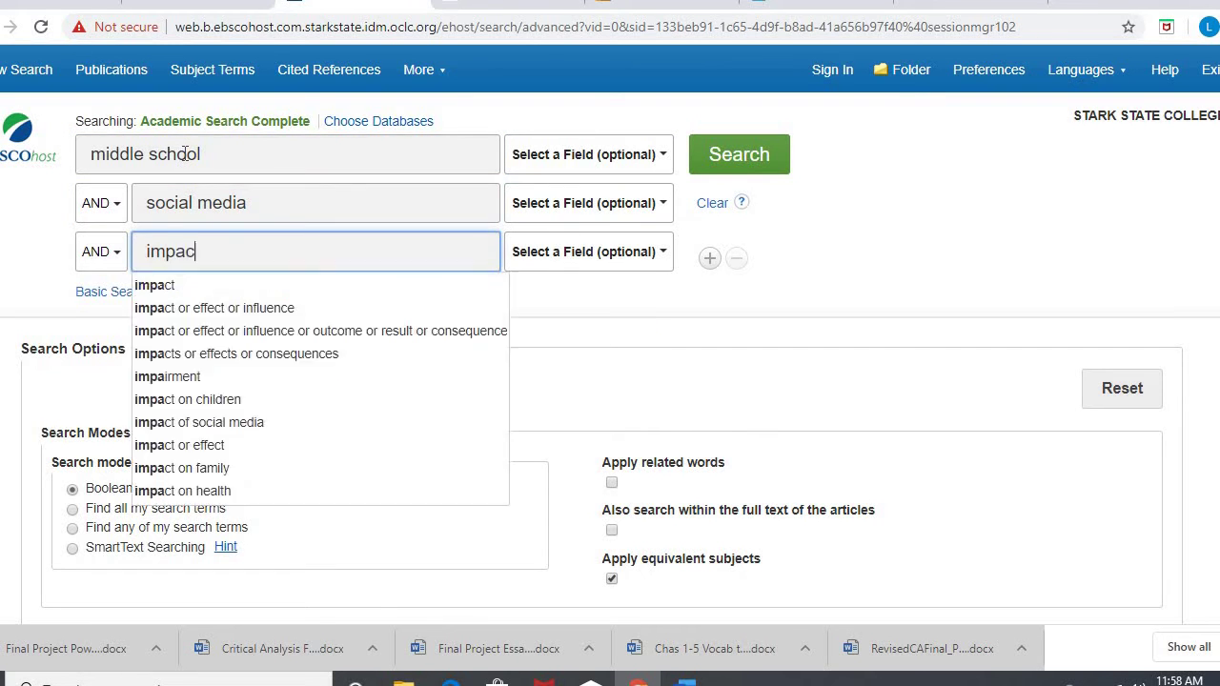
type("t")
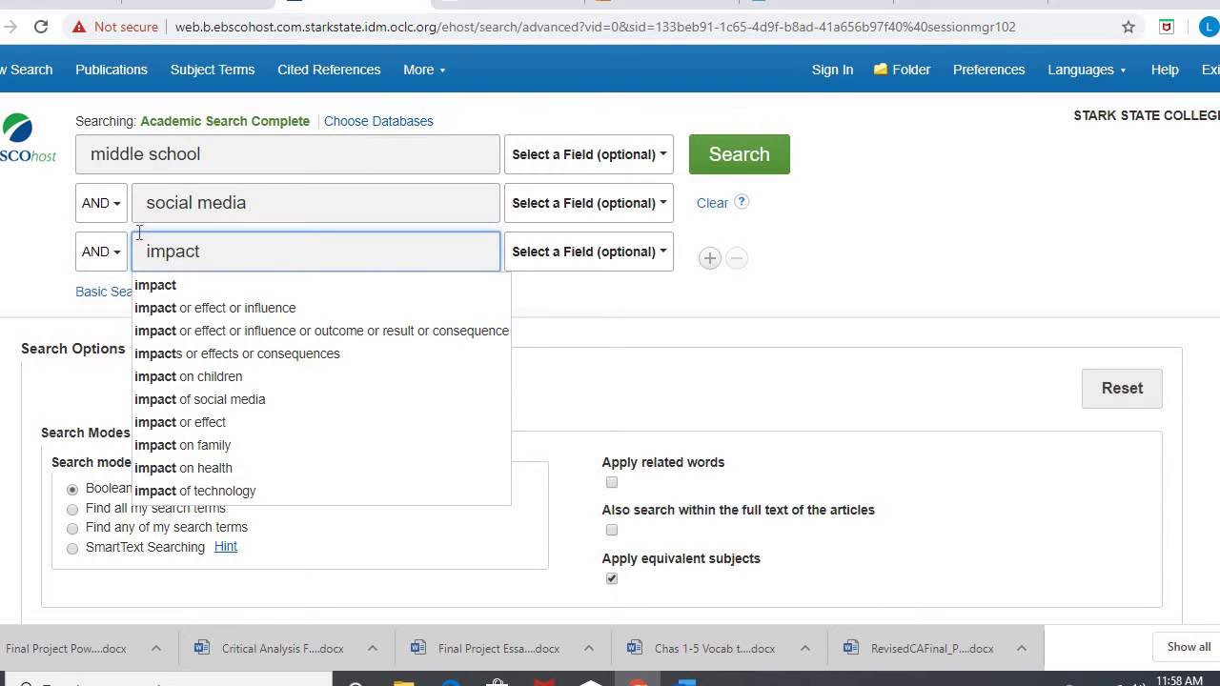
left_click(720, 172)
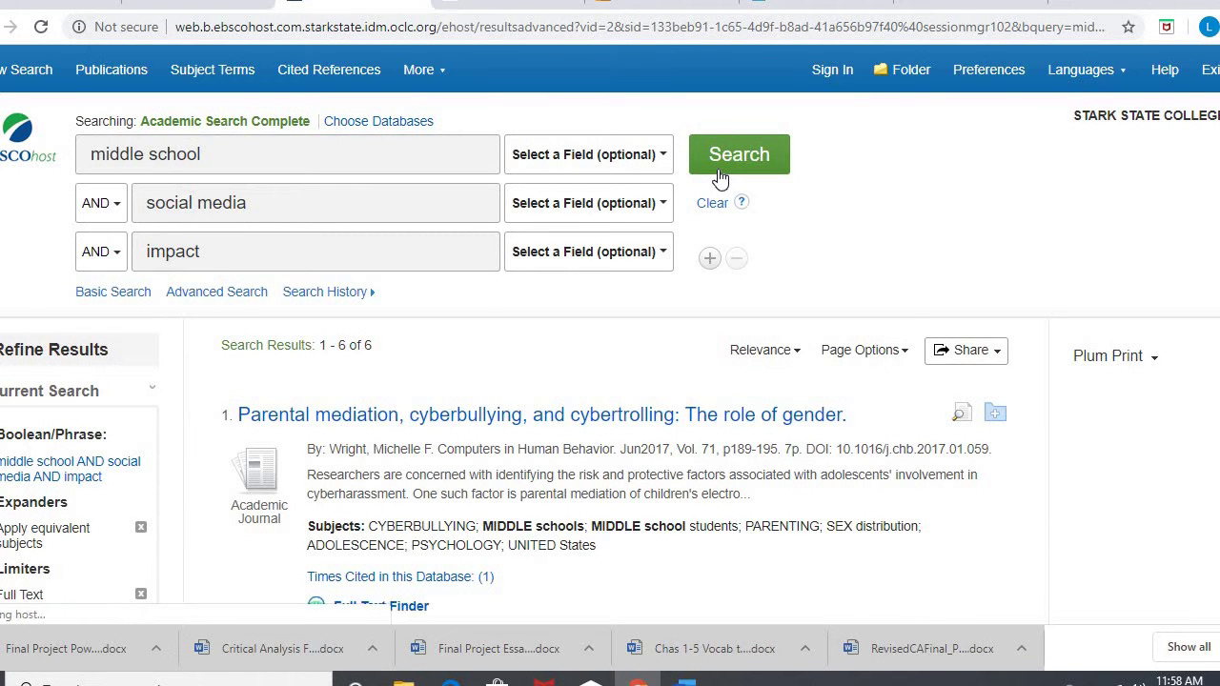
- Remove 'impact' and rerun, giving 40 results for middle school AND social media
left_click_drag(218, 256, 89, 253)
key("BackSpace")
left_click(740, 178)
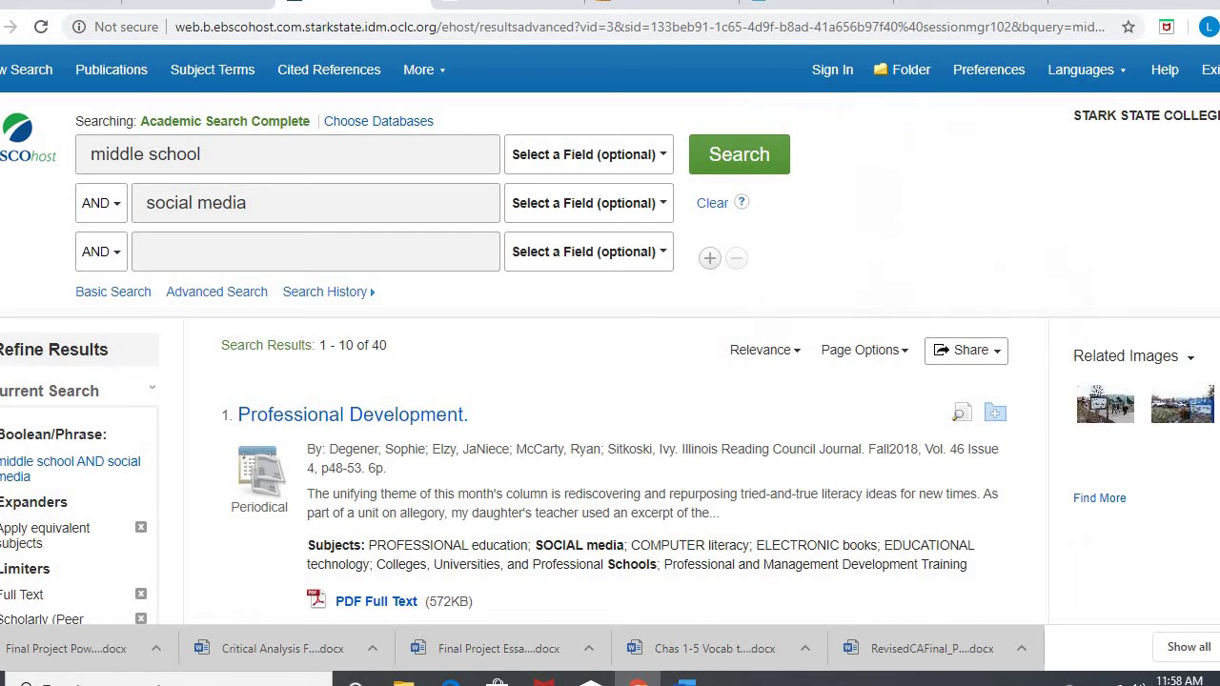
scroll(610, 338, "down", 4)
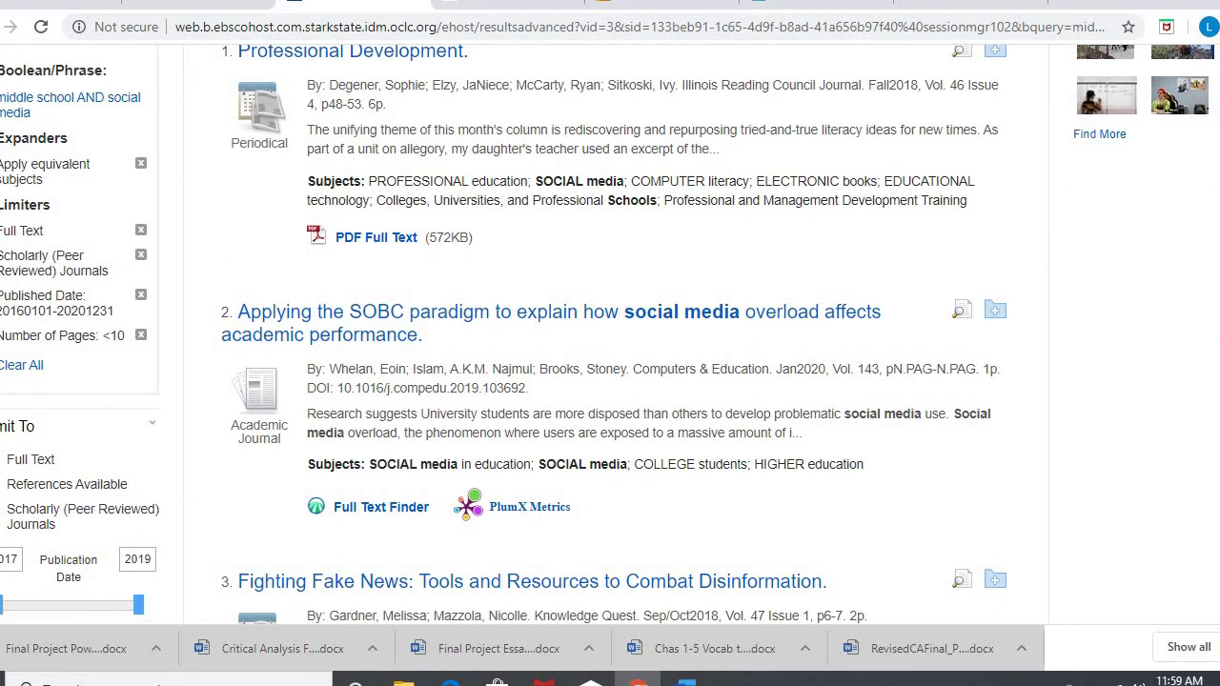
- Scroll through the 40 results to item 4, 'Parental mediation, cyberbullying, and cybertrolling'
scroll(624, 366, "up", 3)
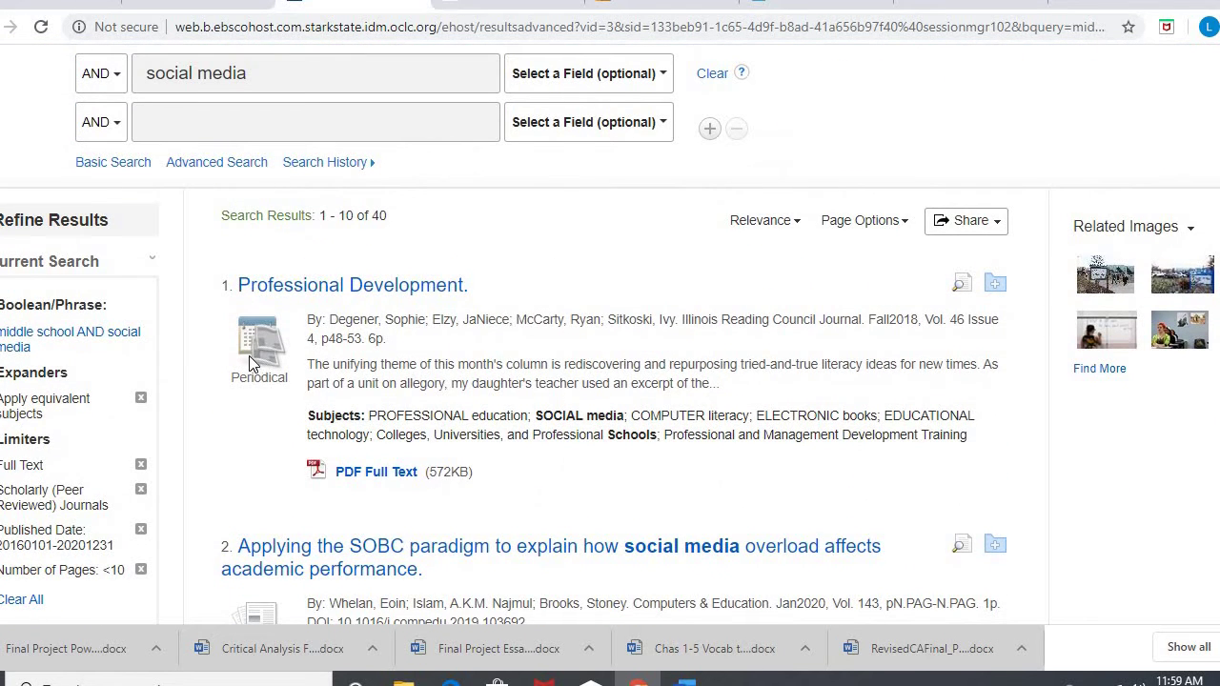
scroll(610, 338, "down", 4)
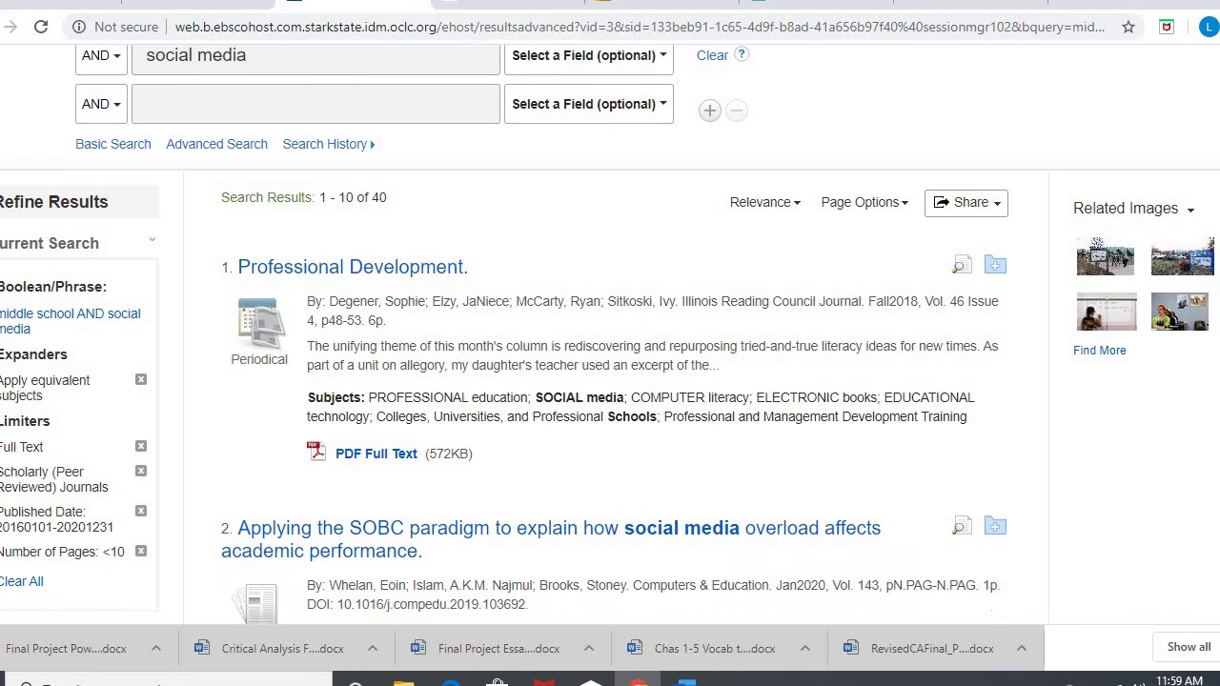
scroll(307, 414, "up", 1)
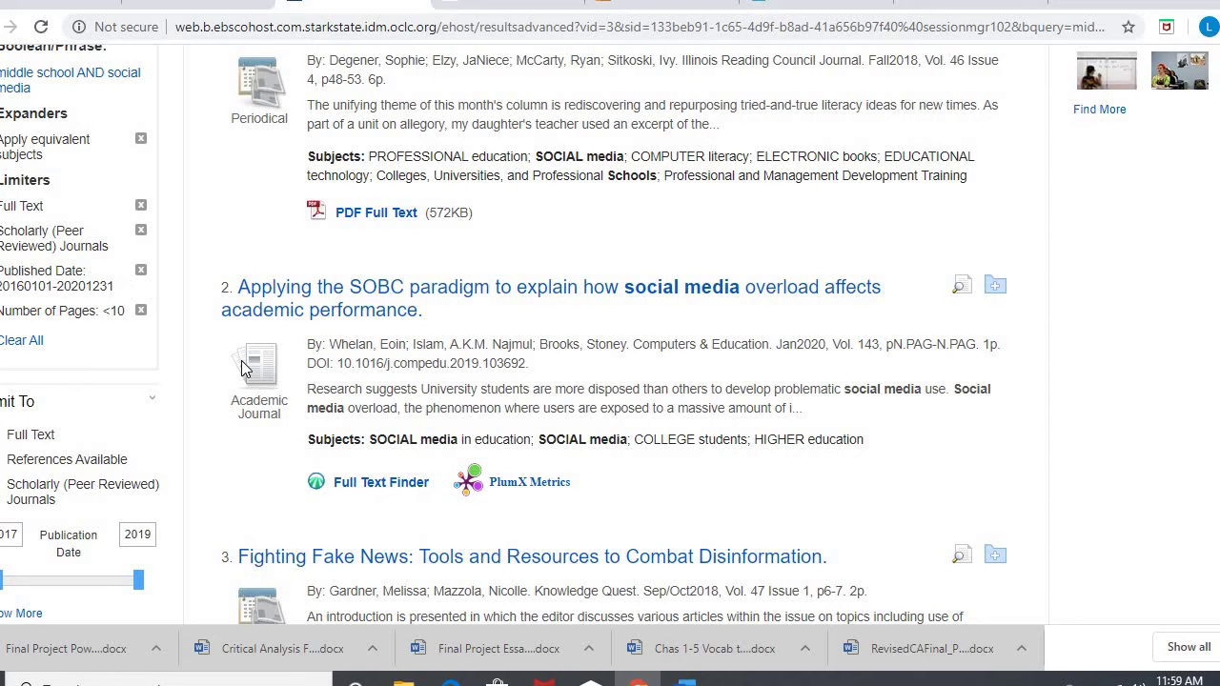
scroll(218, 305, "up", 2)
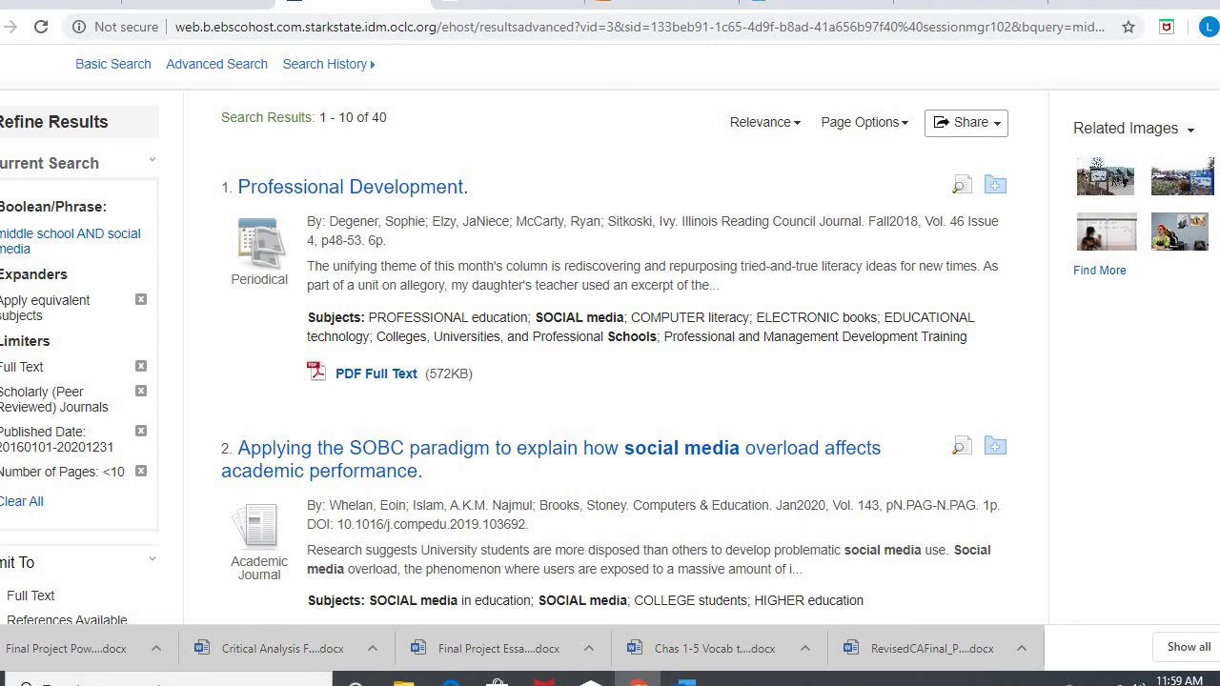
scroll(610, 335, "down", 1)
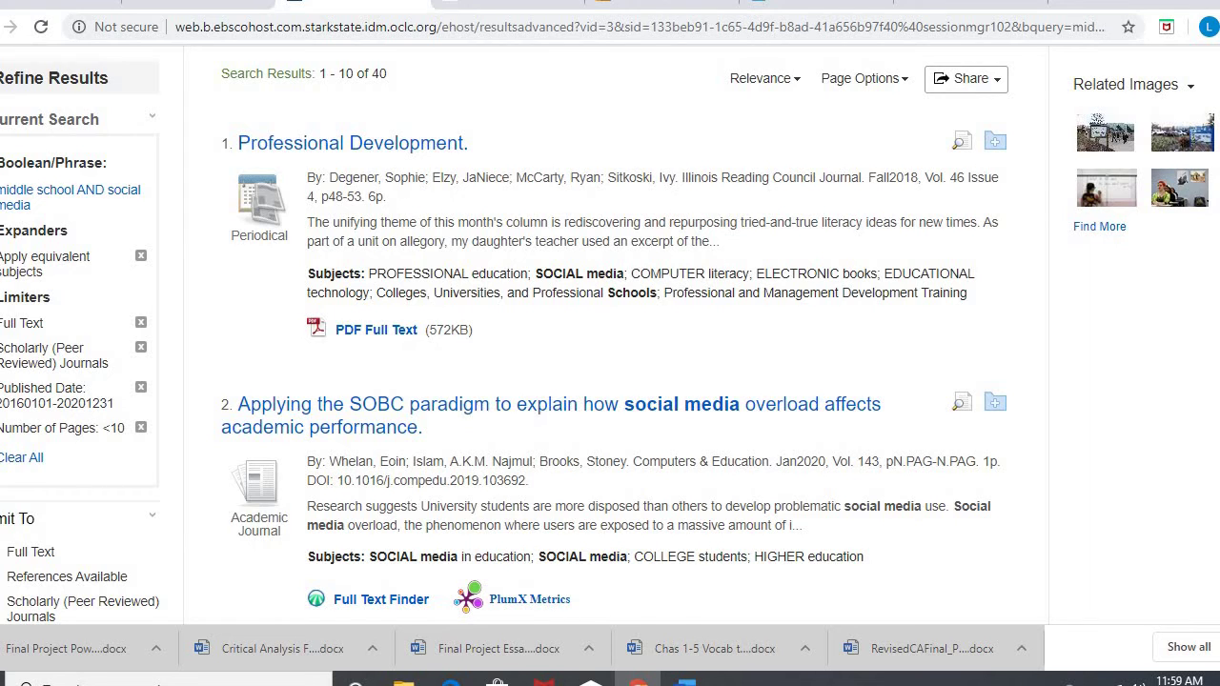
scroll(610, 334, "down", 10)
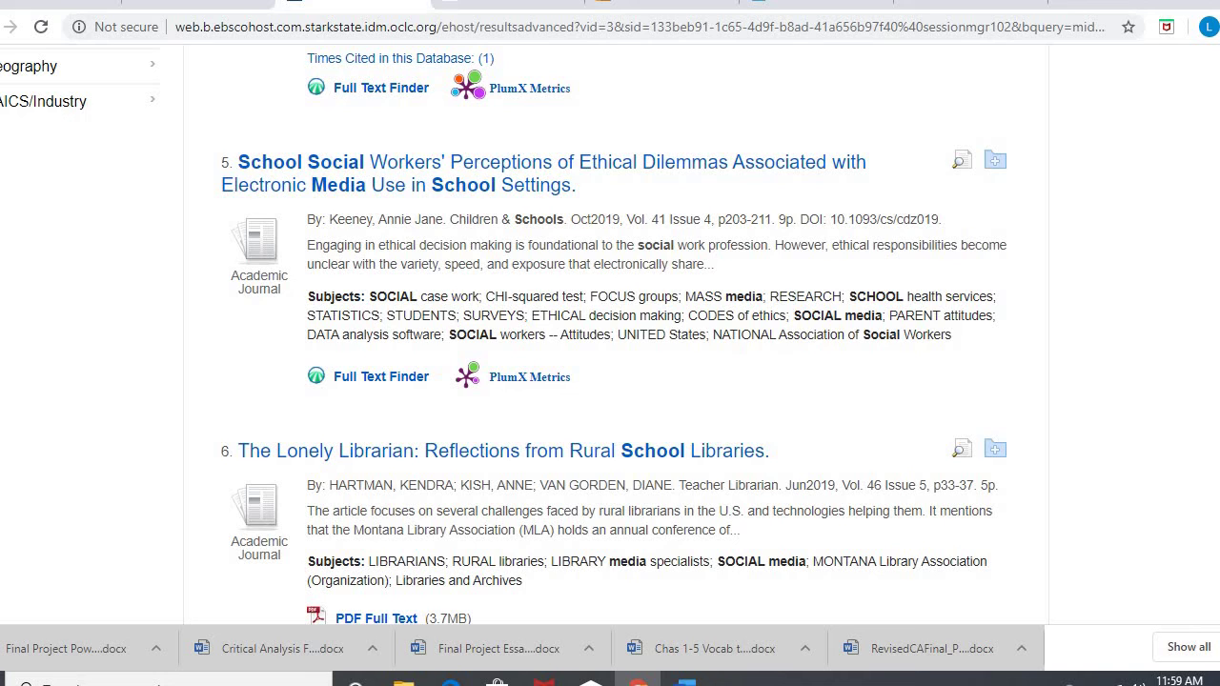
scroll(467, 311, "up", 15)
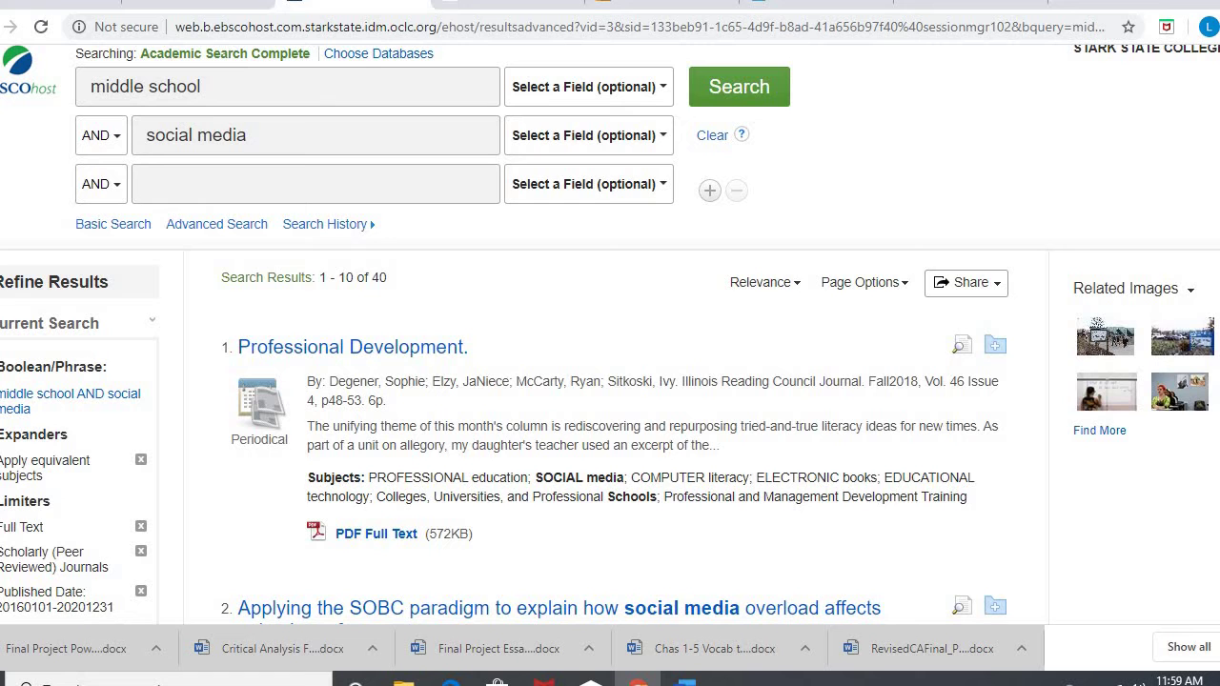
scroll(610, 334, "down", 5)
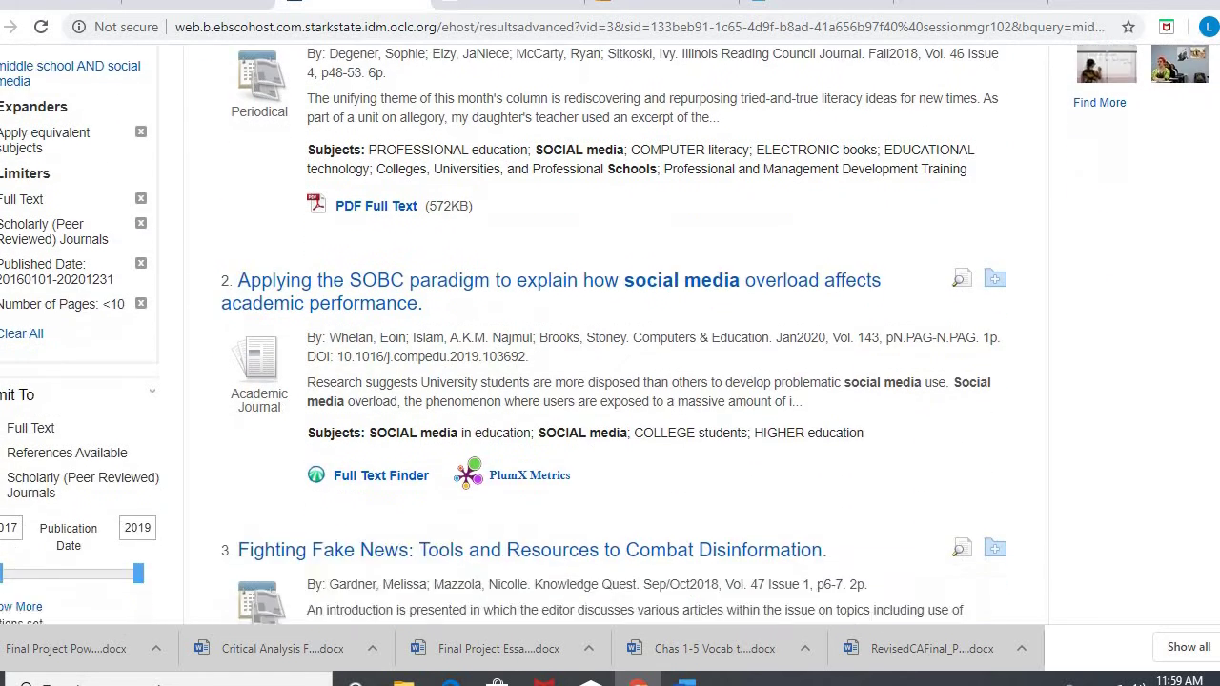
scroll(997, 204, "down", 5)
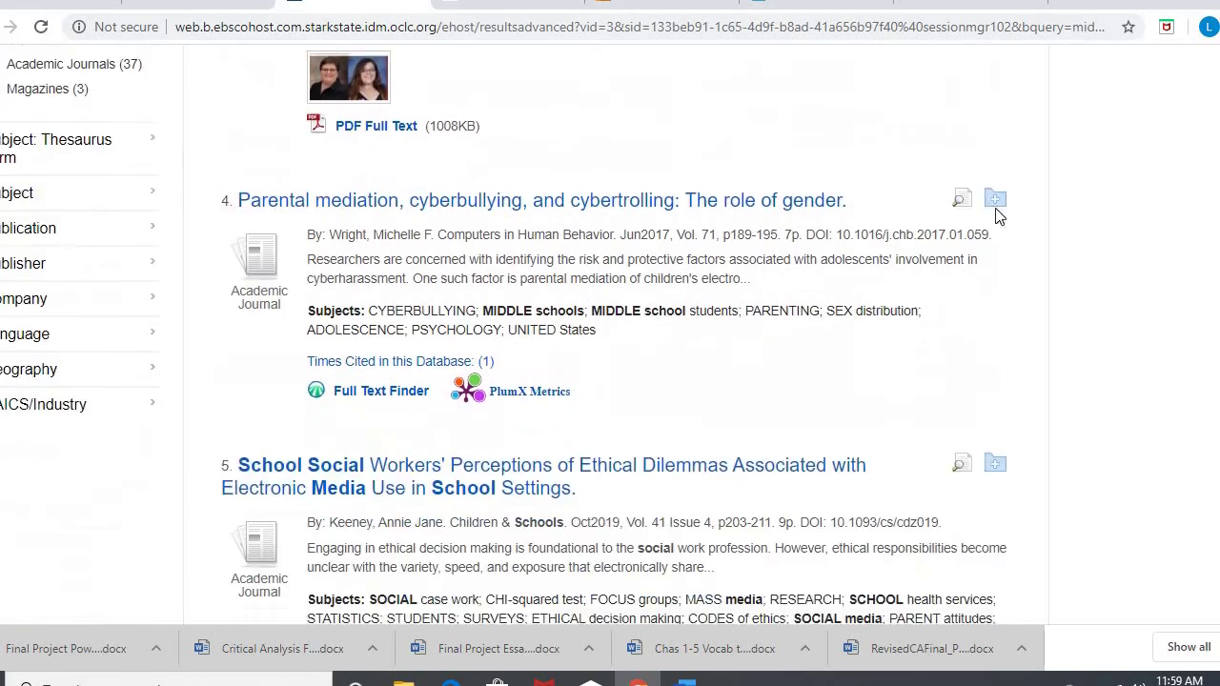
- Open the cyberbullying article's record and select its Jun2017 journal date and page details
left_click(423, 221)
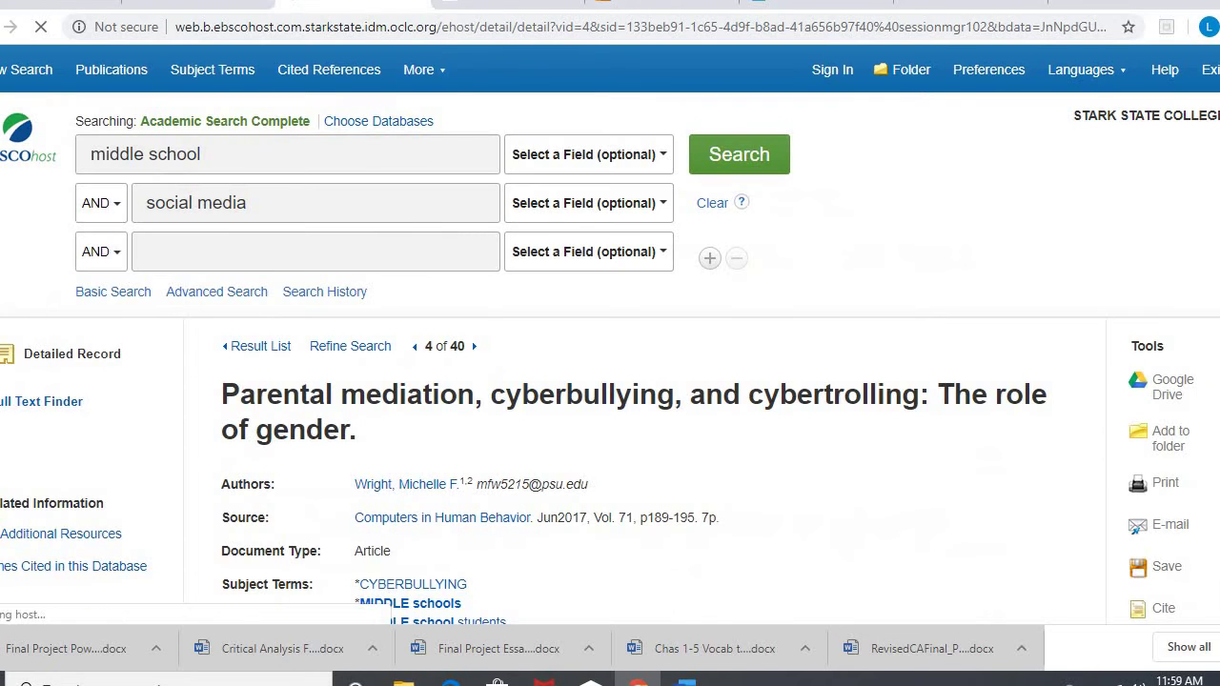
scroll(570, 442, "down", 5)
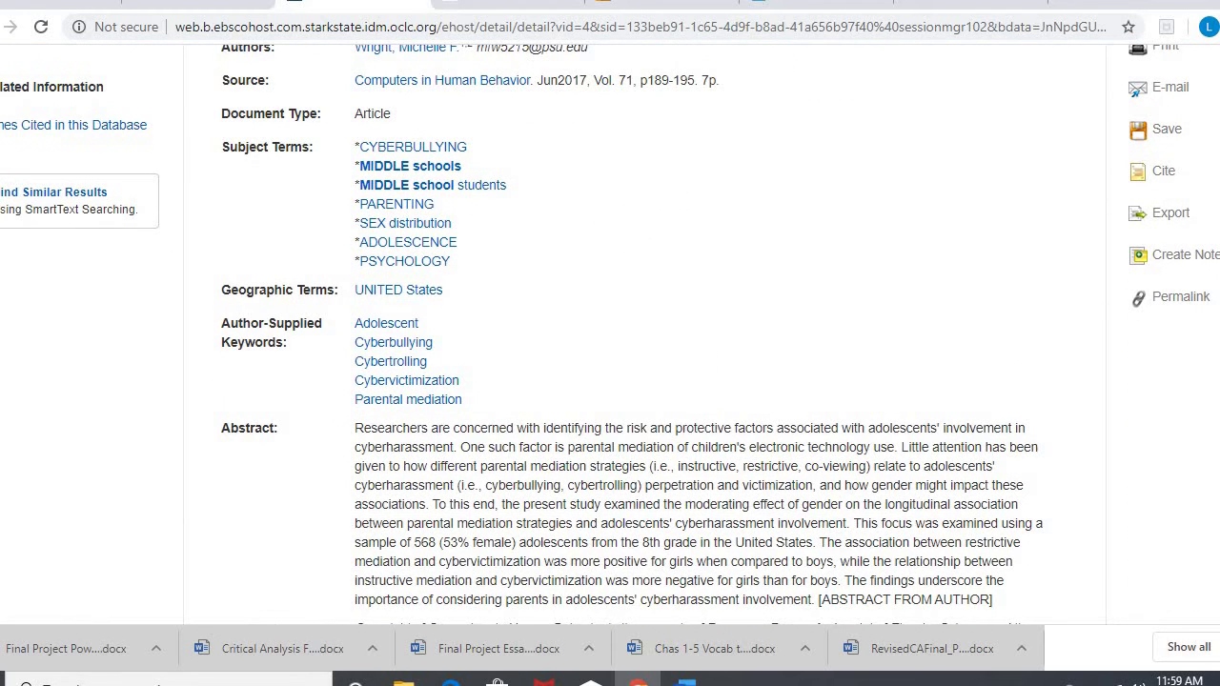
scroll(809, 346, "up", 2)
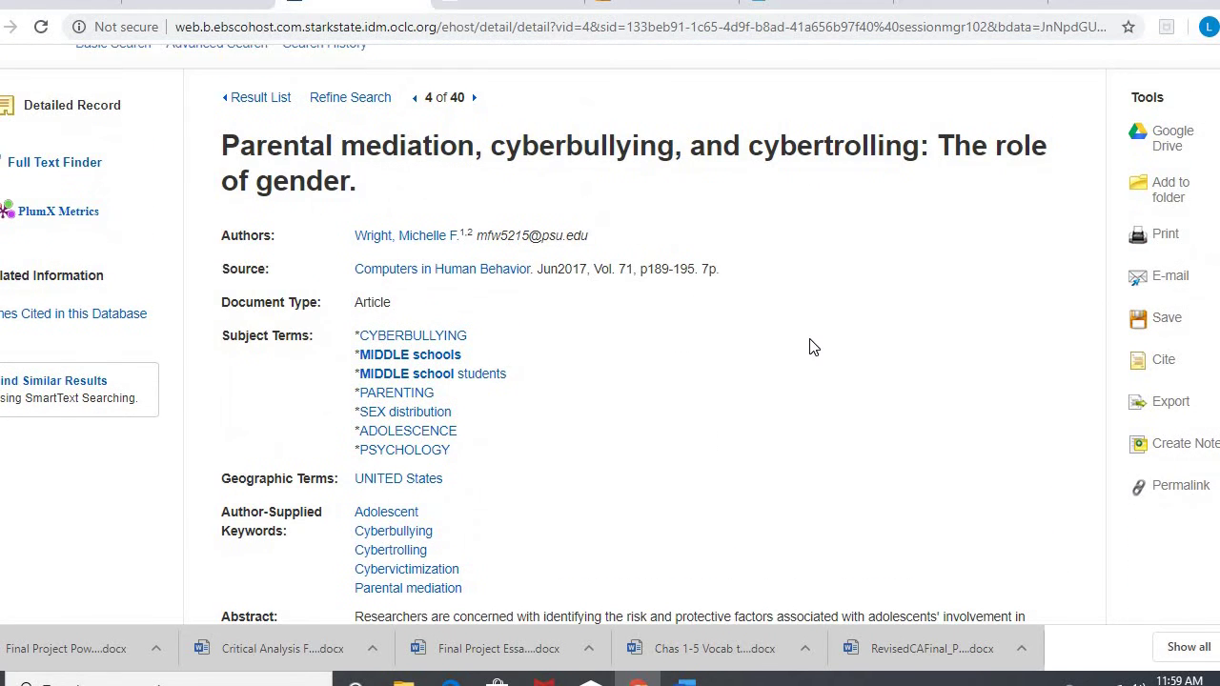
left_click_drag(726, 269, 536, 270)
left_click(577, 409)
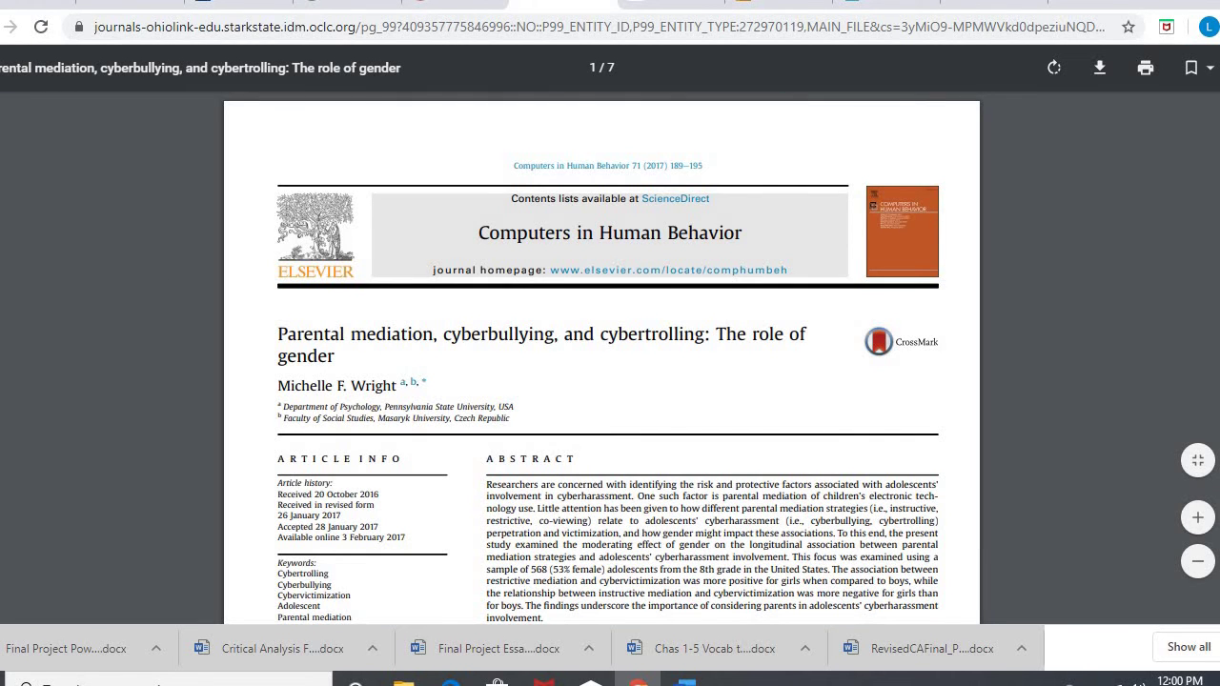
- Return to the article record and set the e-mail form's Citation Format to APA
key("alt+Left")
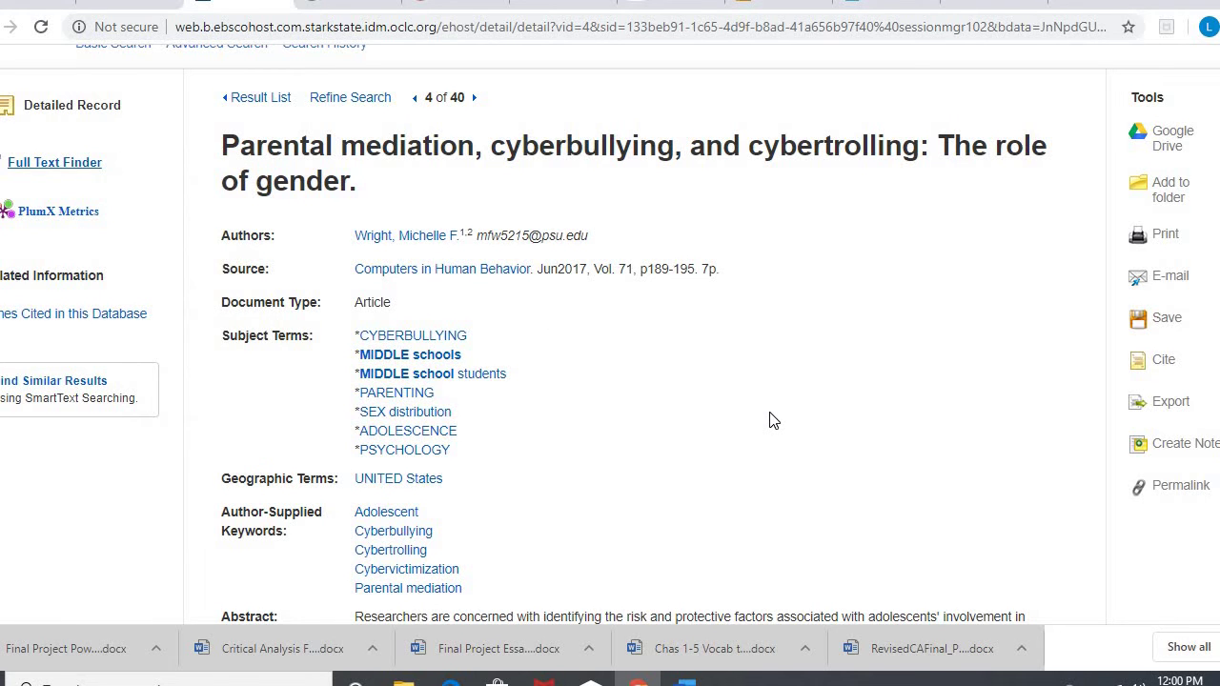
left_click(1162, 278)
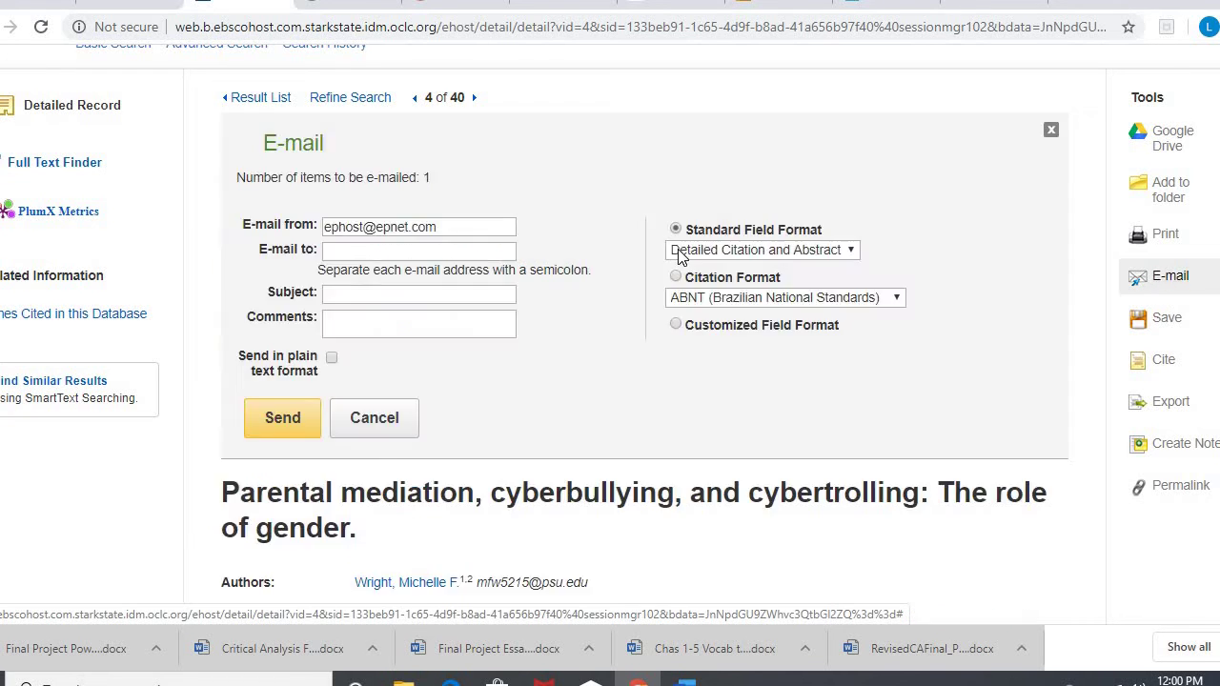
left_click(418, 253)
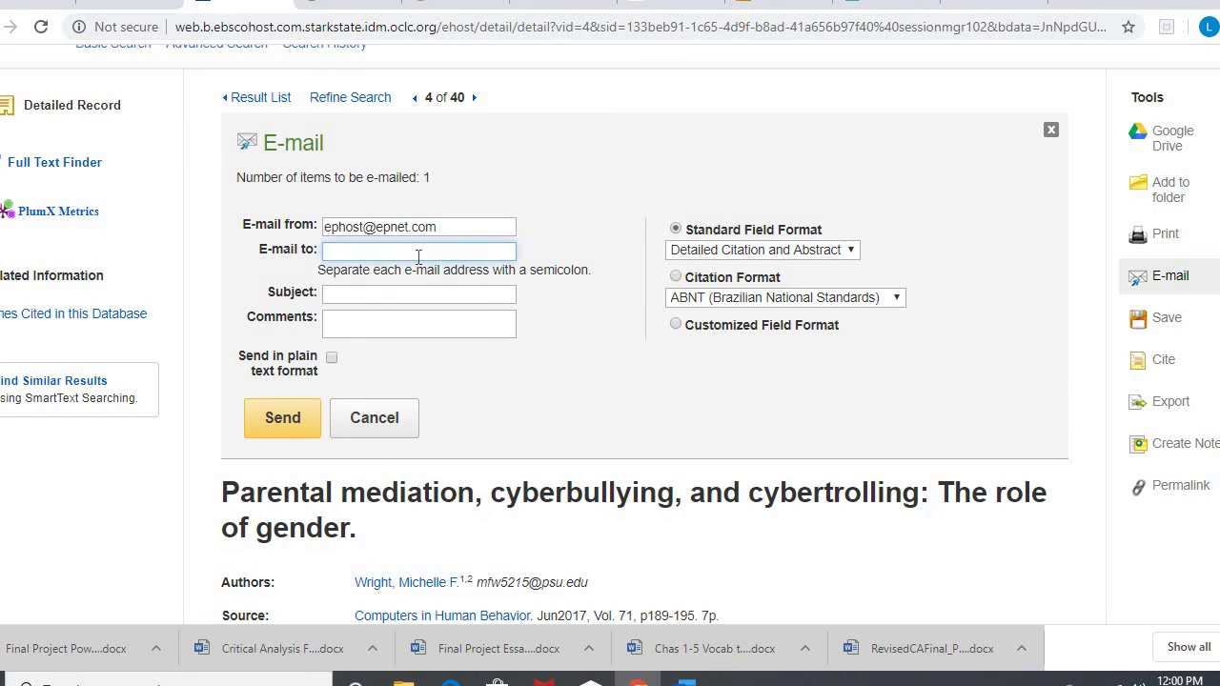
left_click(677, 277)
left_click(705, 298)
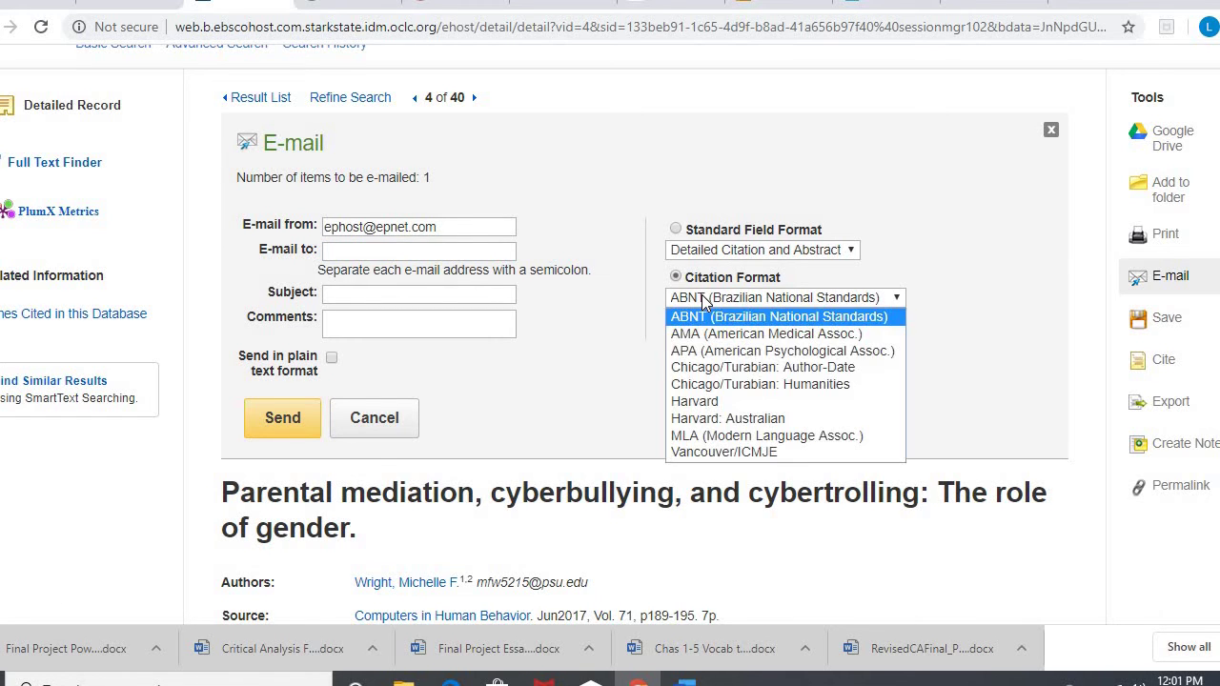
left_click(706, 352)
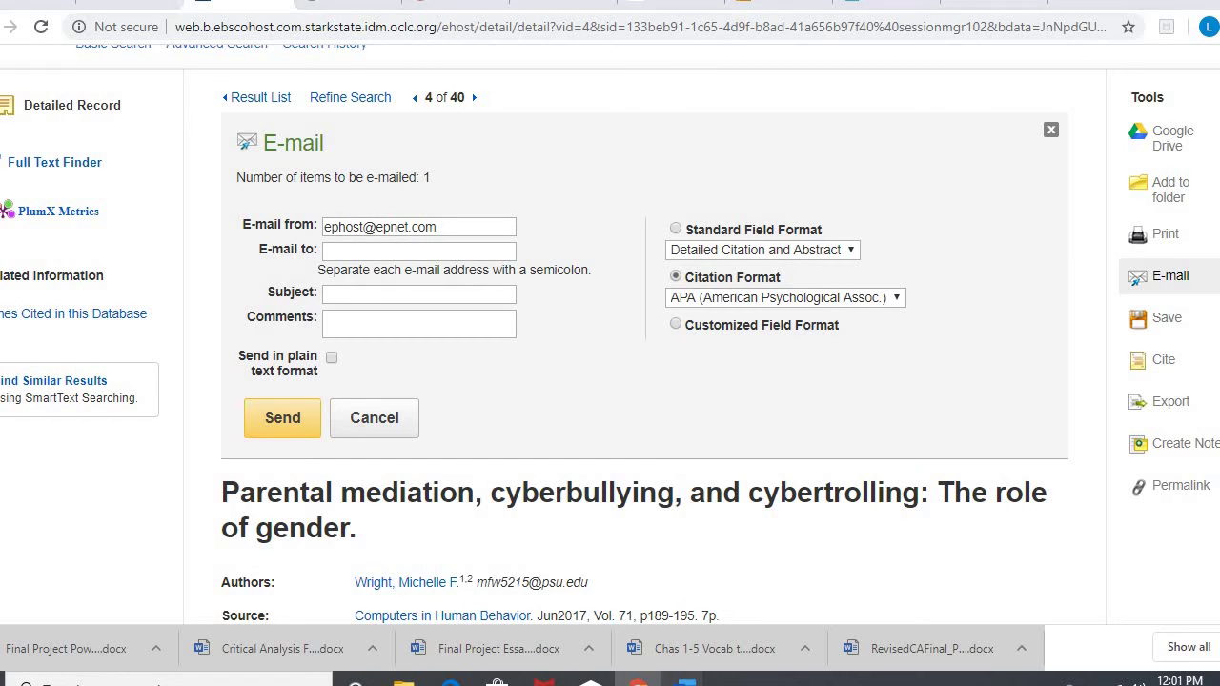
- Bring up the Critical Analysis Final Project essay and select its Step Four source instructions
mouse_move(689, 679)
left_click(580, 605)
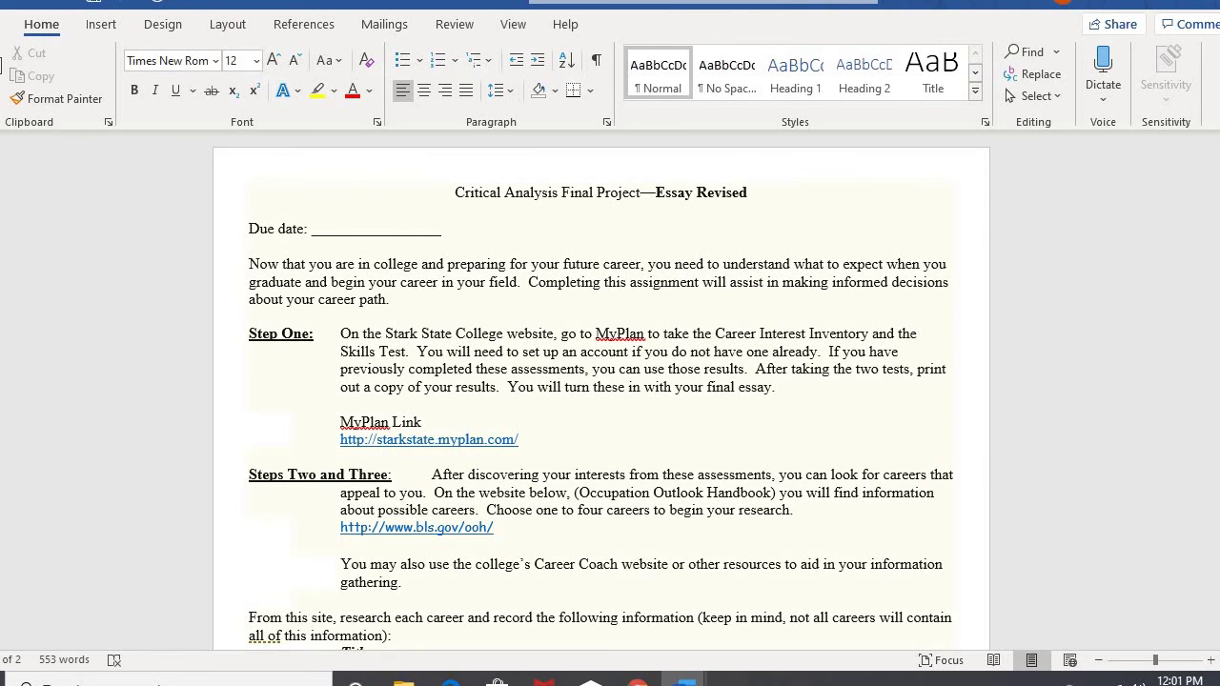
scroll(718, 334, "down", 15)
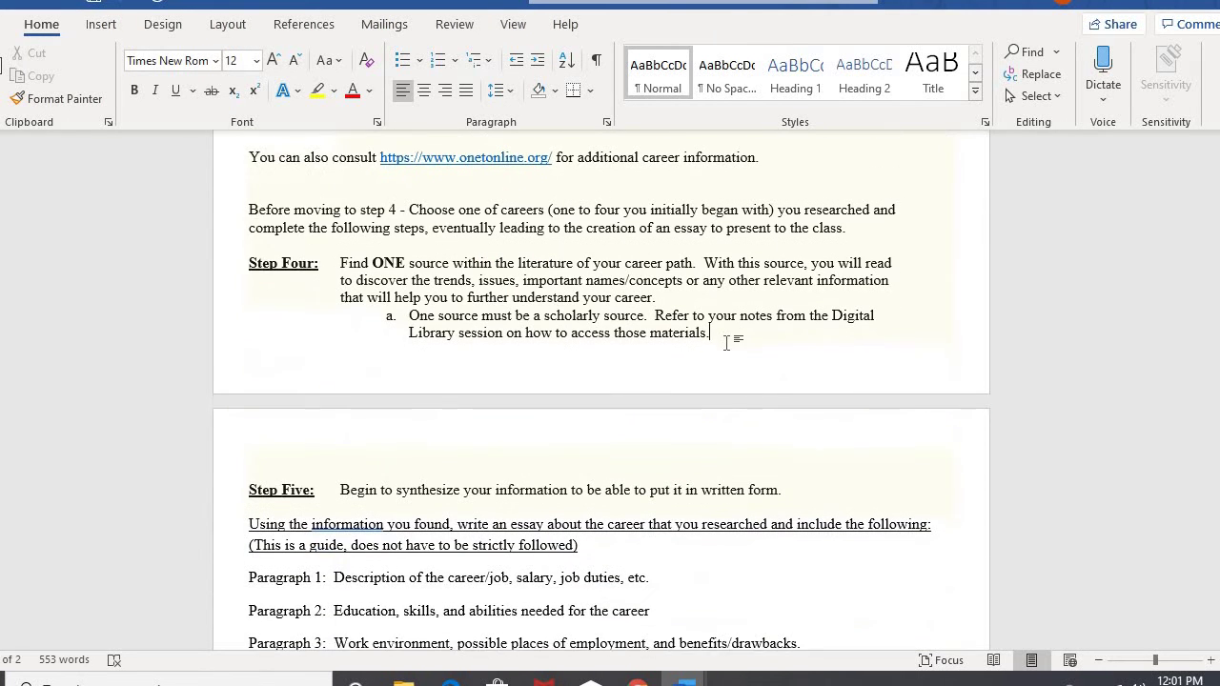
left_click_drag(717, 335, 345, 265)
- In Step Five's Paragraph 4, change 'this articles?' to 'this article?'
scroll(601, 396, "down", 5)
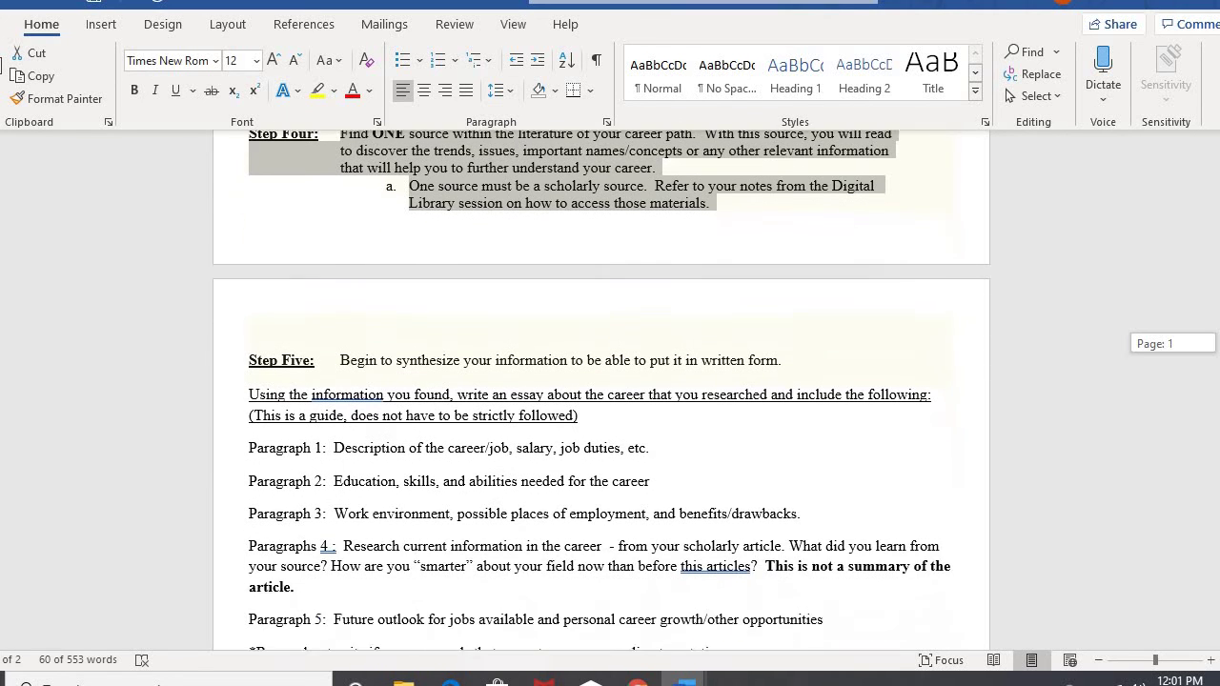
scroll(689, 456, "down", 1)
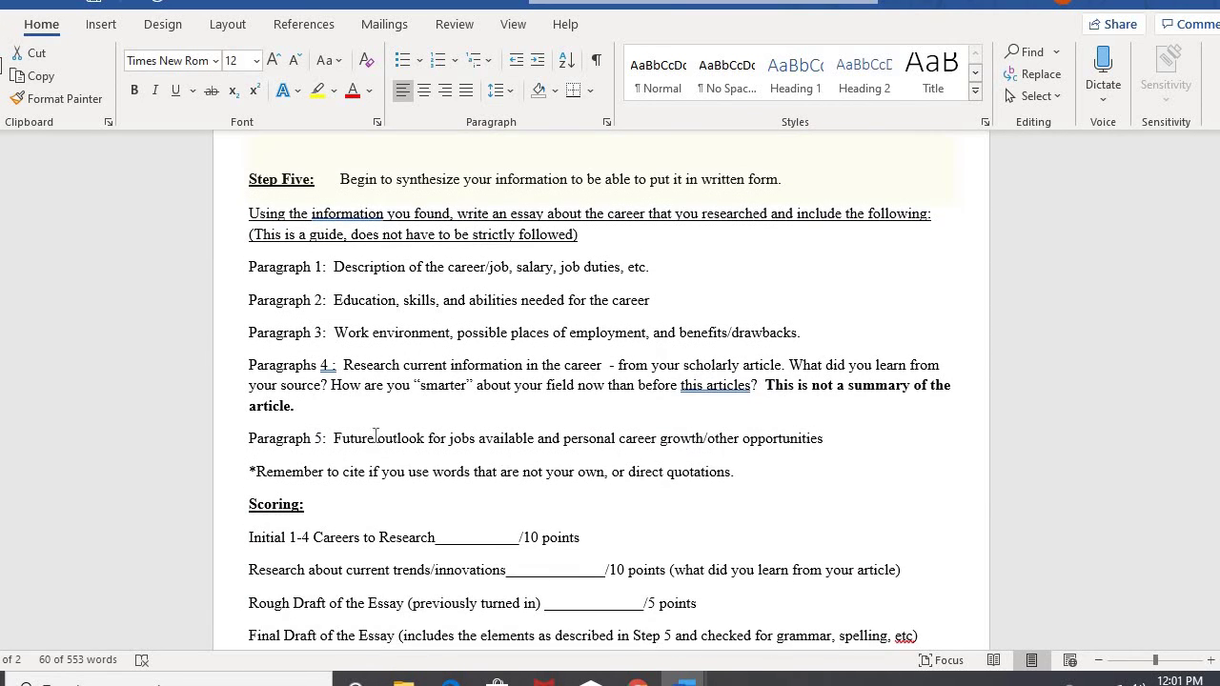
left_click(334, 368, "shift")
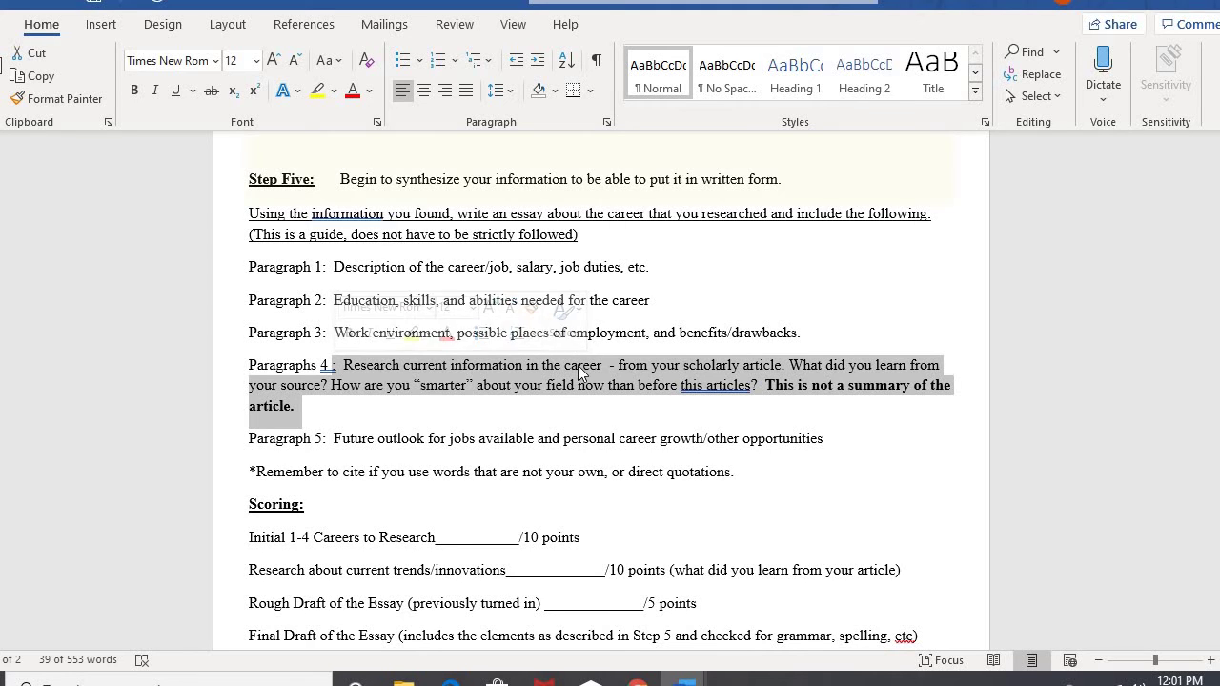
left_click(749, 386)
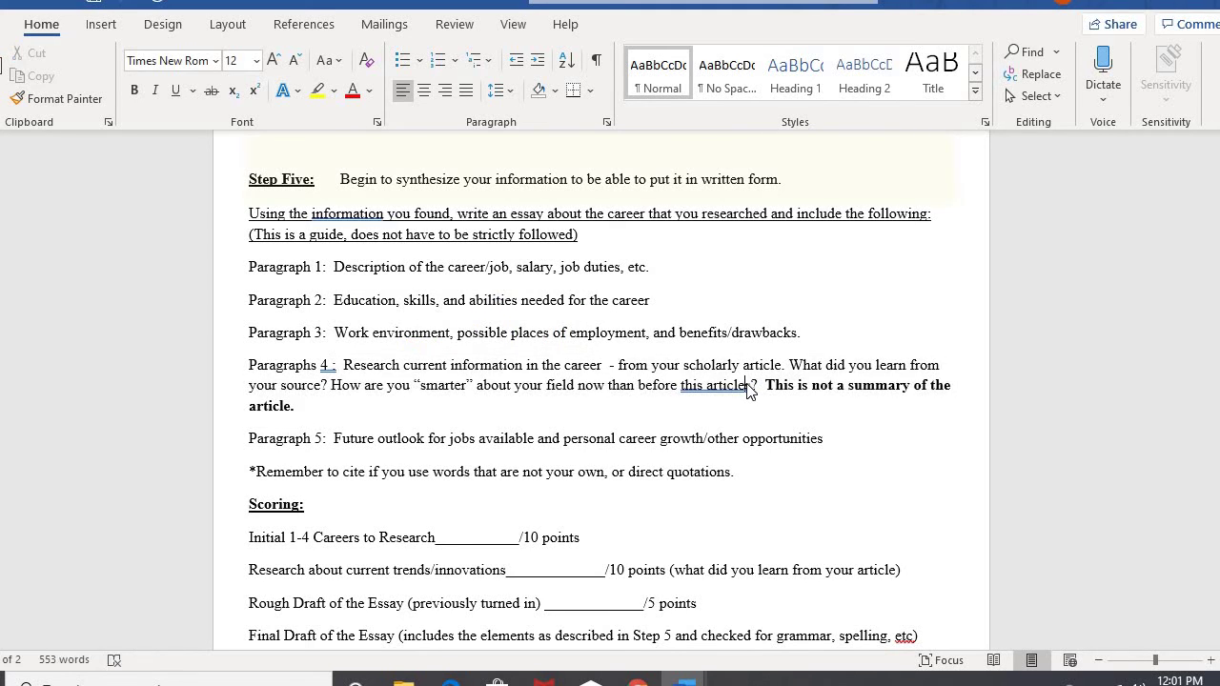
key("BackSpace")
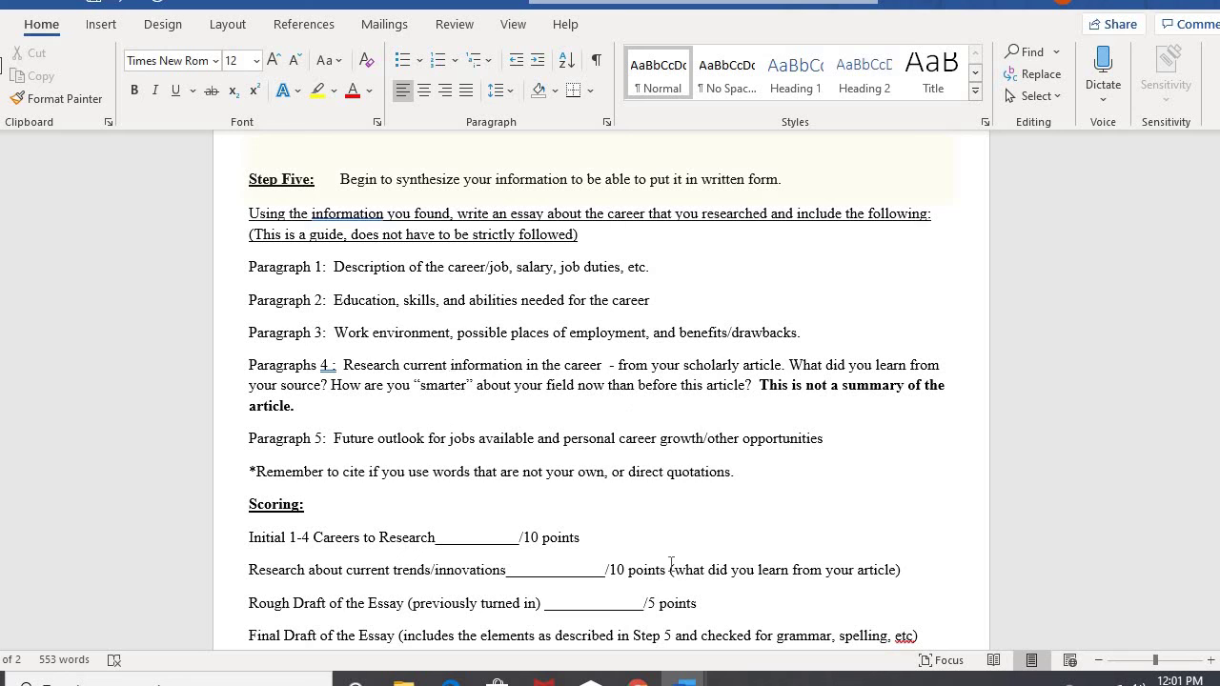
- Review the PowerPoint project's slide list and scoring, then return to the EBSCOhost e-mail form
mouse_move(685, 673)
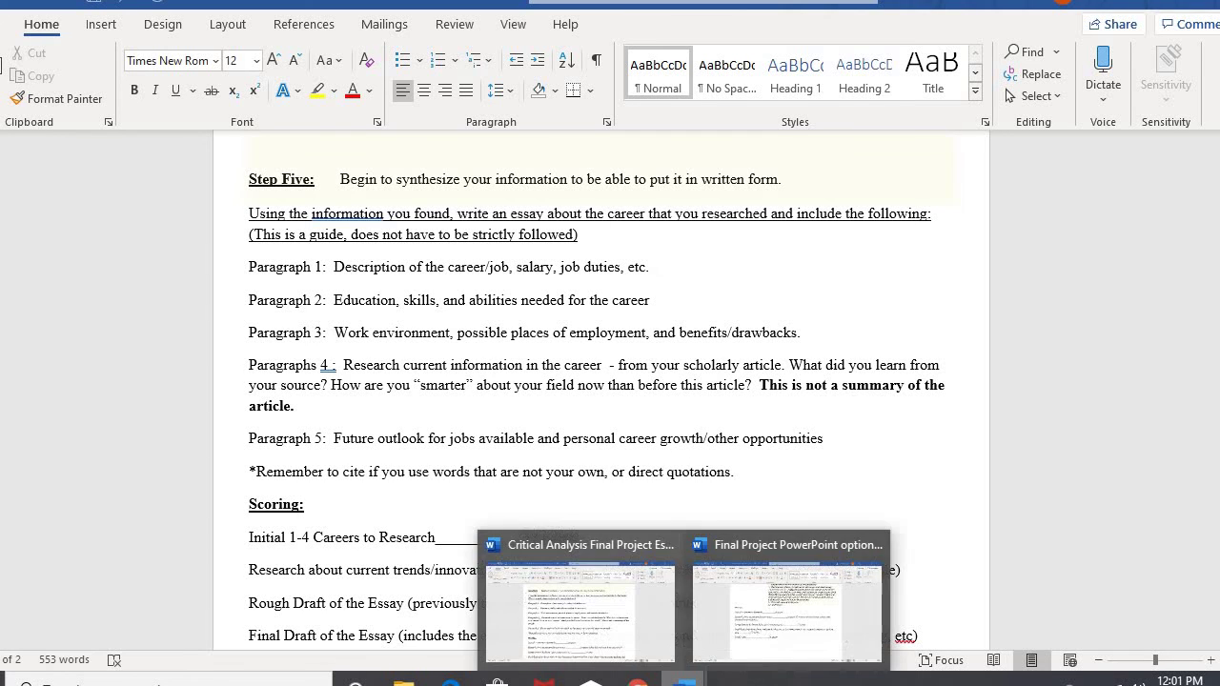
left_click(771, 645)
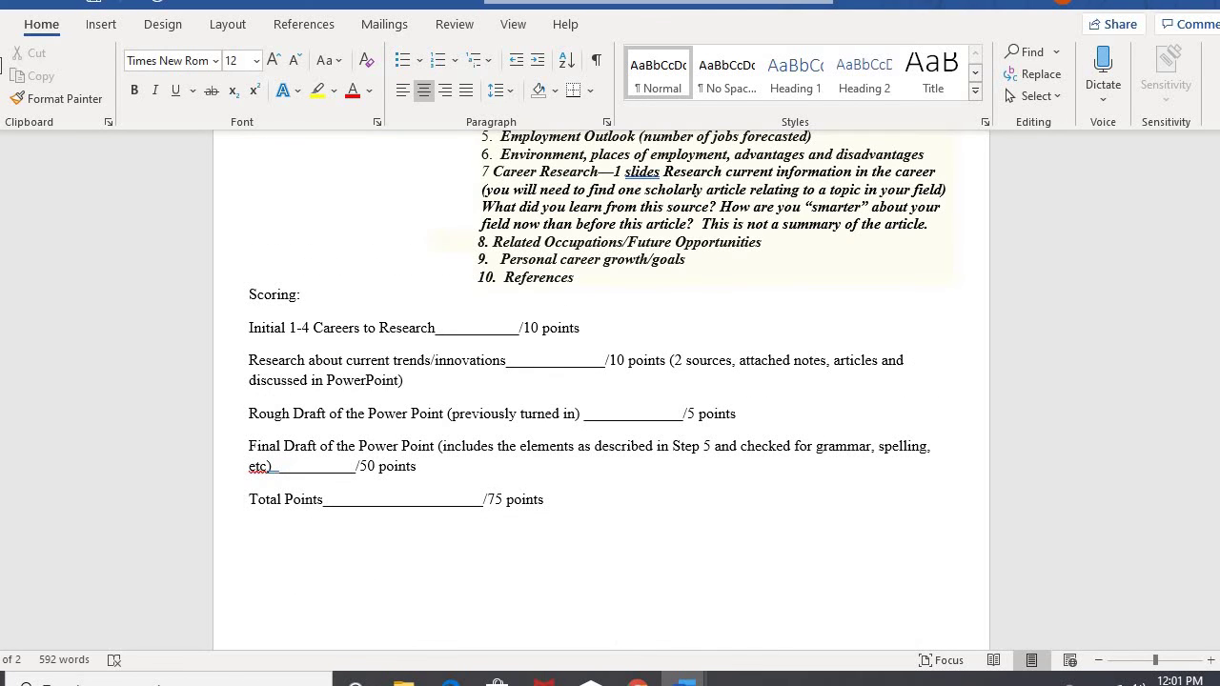
scroll(485, 304, "up", 3)
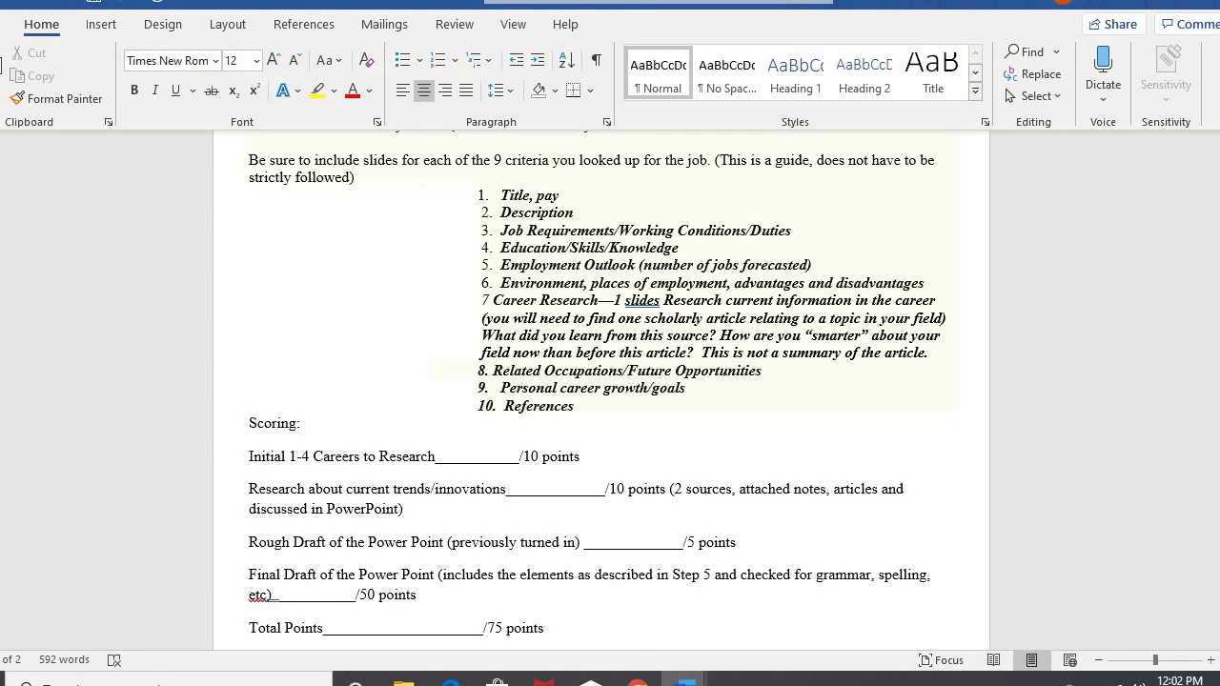
key("alt+Tab")
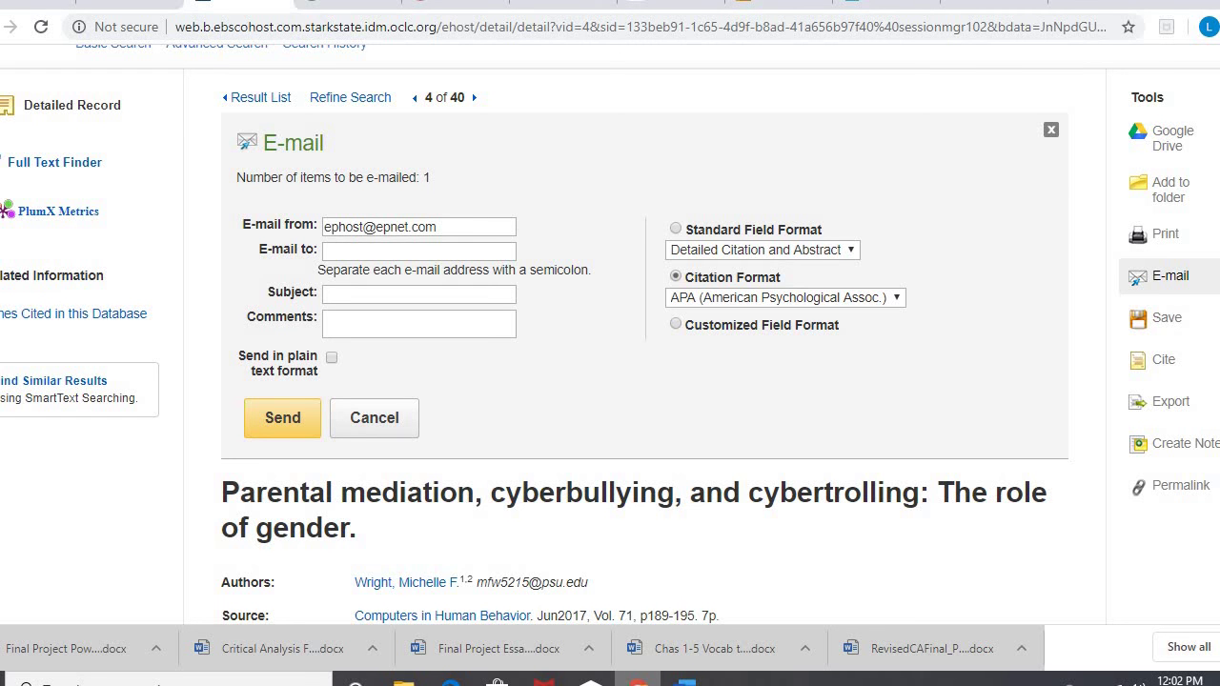